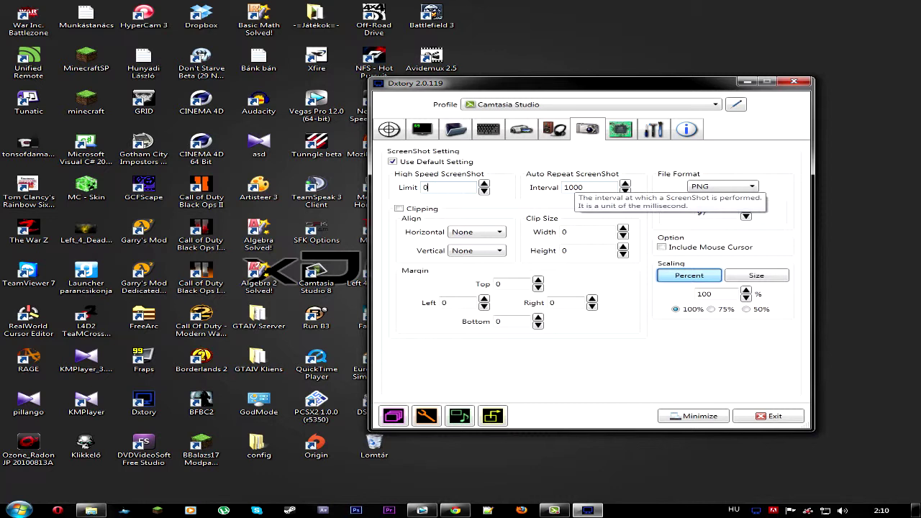
Examine the interval setting for auto-repeat screenshots
{"action": "left_click_drag", "start_coordinate": [584, 188], "coordinate": [563, 188]}
{"action": "left_click", "coordinate": [585, 187]}
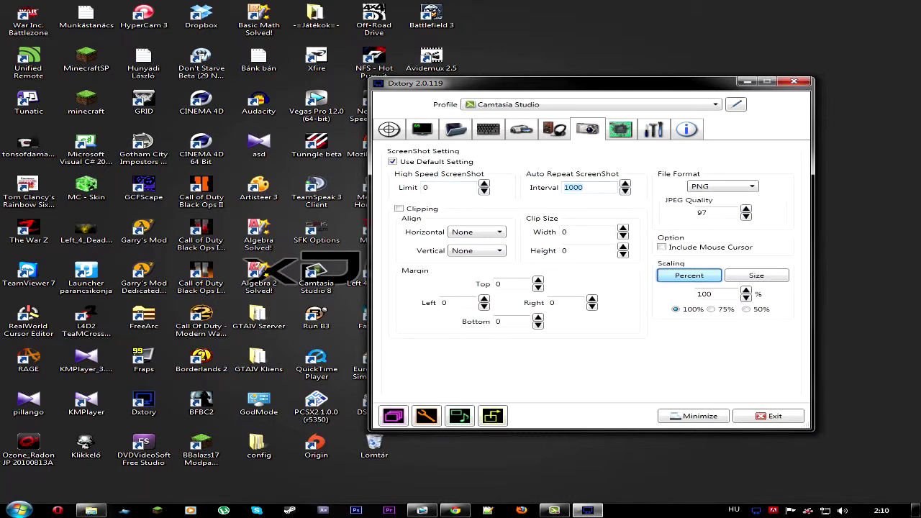
{"action": "left_click", "coordinate": [584, 188]}
{"action": "left_click_drag", "start_coordinate": [584, 188], "coordinate": [562, 188]}
{"action": "left_click", "coordinate": [584, 188]}
{"action": "left_click_drag", "start_coordinate": [583, 188], "coordinate": [563, 187]}
{"action": "left_click", "coordinate": [584, 187]}
{"action": "key", "text": "shift+Left"}
{"action": "key", "text": "shift+Left"}
{"action": "key", "text": "shift+Left"}
{"action": "key", "text": "shift+Left"}
{"action": "key", "text": "Right"}
{"action": "key", "text": "shift+Left"}
{"action": "key", "text": "shift+Left"}
{"action": "key", "text": "shift+Left"}
{"action": "key", "text": "shift+Left"}
{"action": "key", "text": "Right"}
Examine the file formats available for saving screenshots
{"action": "left_click", "coordinate": [723, 187]}
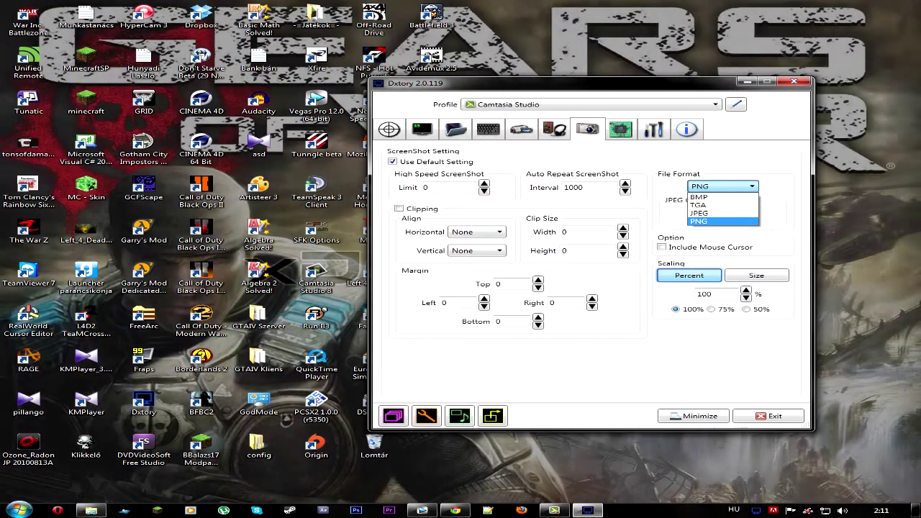
{"action": "left_click", "coordinate": [723, 222]}
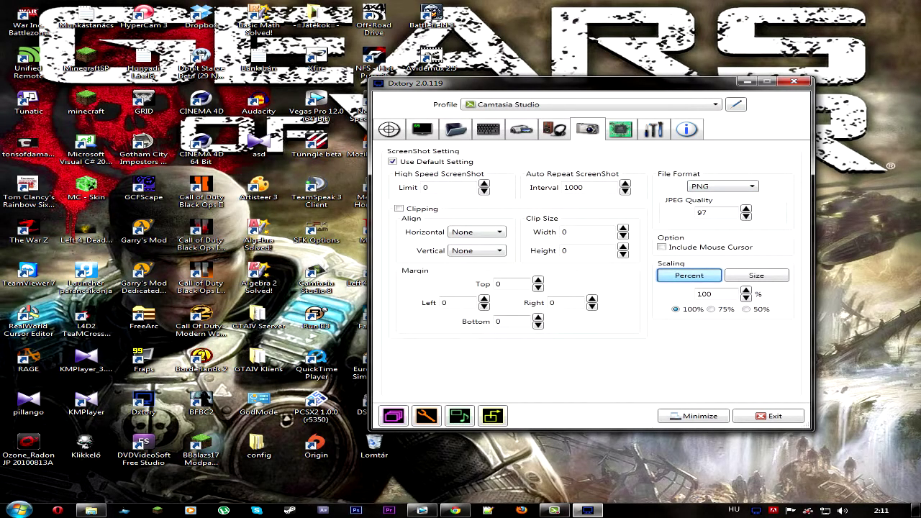
{"action": "left_click", "coordinate": [723, 187]}
{"action": "left_click", "coordinate": [722, 186]}
{"action": "left_click", "coordinate": [722, 187]}
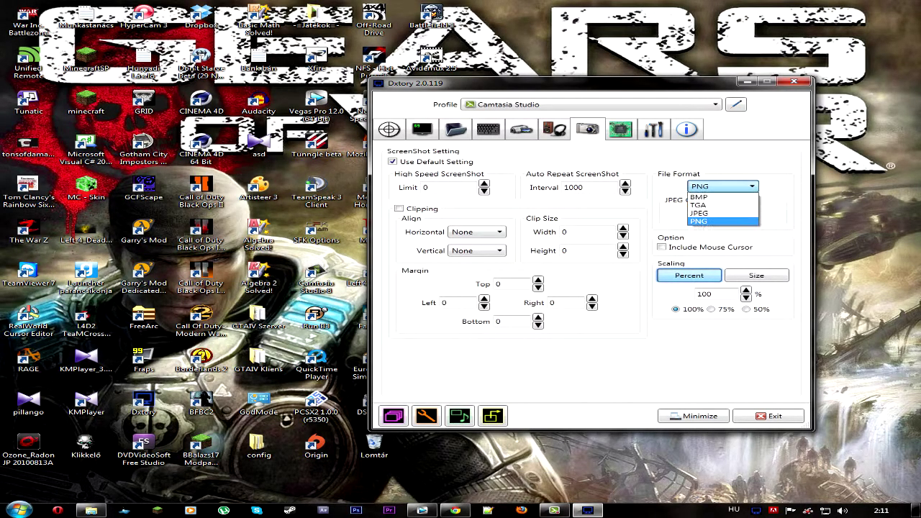
{"action": "left_click", "coordinate": [723, 213]}
{"action": "left_click", "coordinate": [723, 186]}
{"action": "key", "text": "Down"}
{"action": "key", "text": "Down"}
{"action": "key", "text": "Return"}
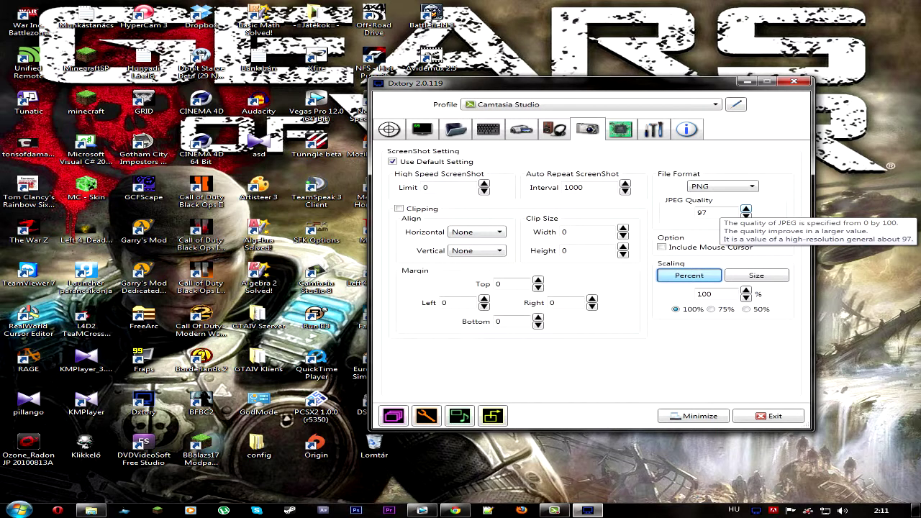
{"action": "key", "text": "alt+Down"}
{"action": "left_click", "coordinate": [727, 186]}
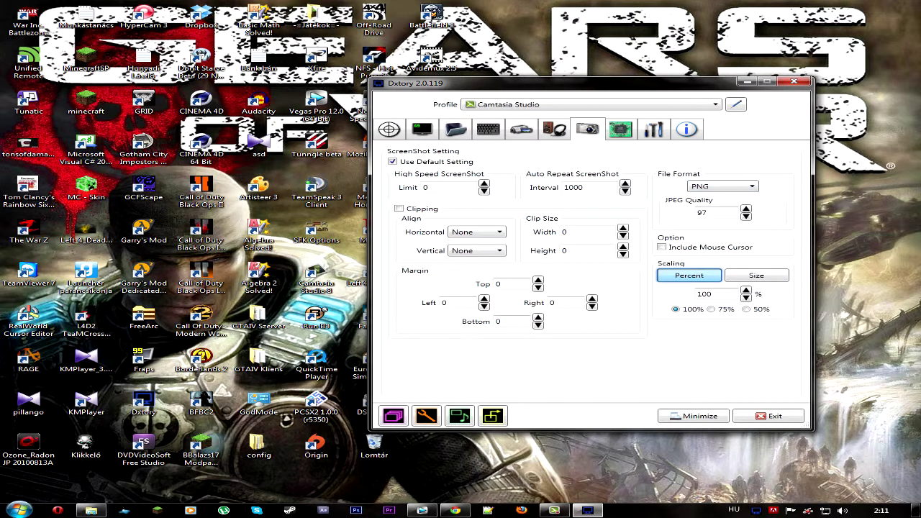
Set the screenshot file format to JPEG with a quality of 100
{"action": "key", "text": "alt+Down"}
{"action": "key", "text": "Up"}
{"action": "key", "text": "Return"}
{"action": "left_click", "coordinate": [746, 208]}
{"action": "left_click", "coordinate": [718, 213]}
{"action": "key", "text": "BackSpace"}
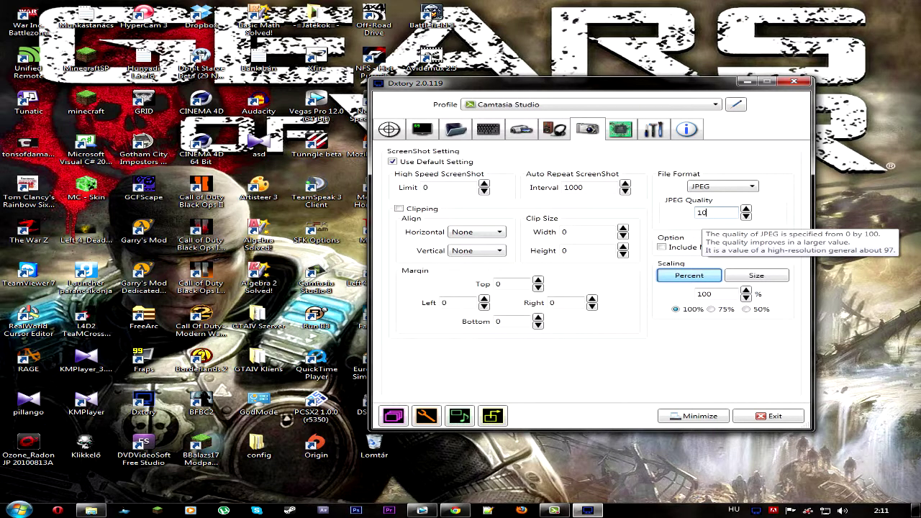
{"action": "type", "text": "1"}
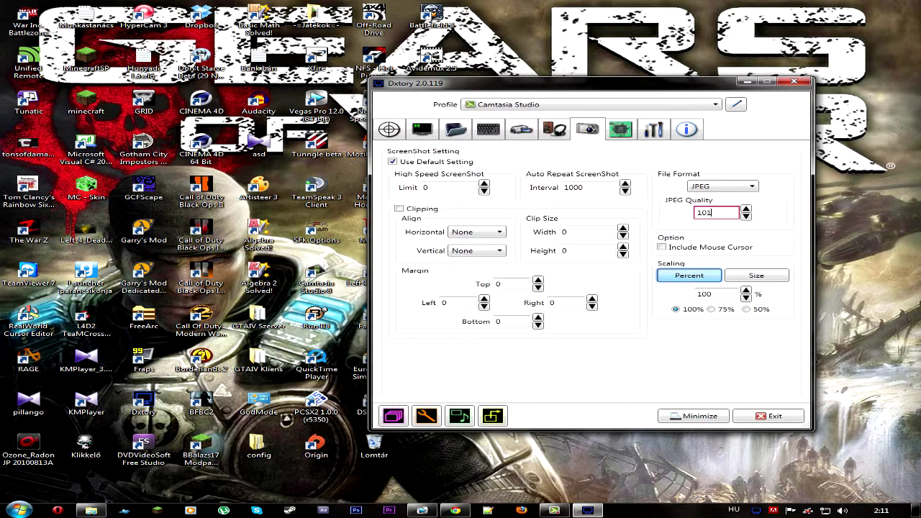
{"action": "key", "text": "BackSpace"}
{"action": "type", "text": "0"}
Review the advanced, folder and screenshot settings of the Camtasia Studio profile, along with the list of profiles
{"action": "left_click", "coordinate": [620, 129]}
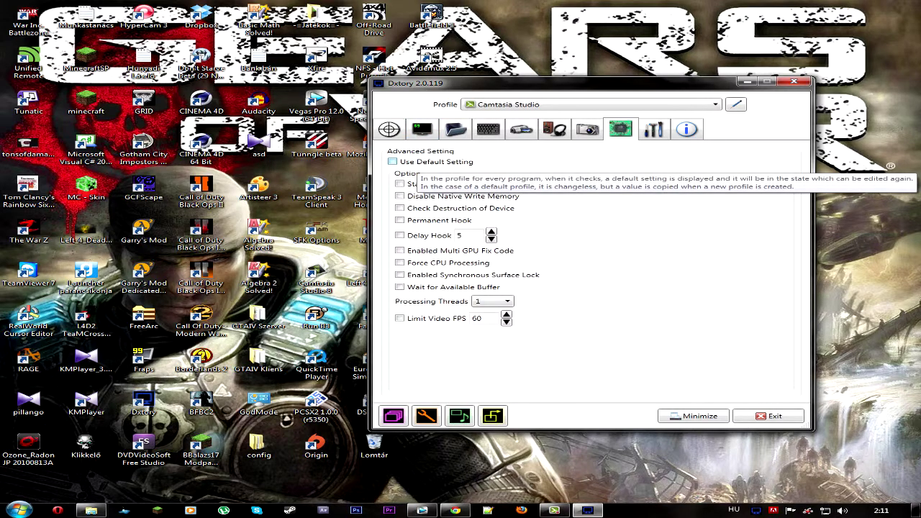
{"action": "left_click", "coordinate": [569, 105]}
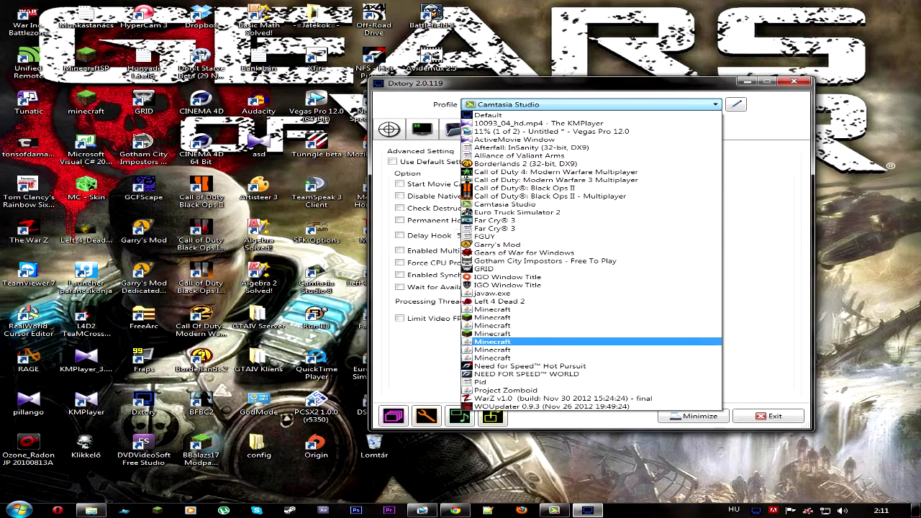
{"action": "left_click", "coordinate": [760, 335]}
{"action": "left_click", "coordinate": [455, 130]}
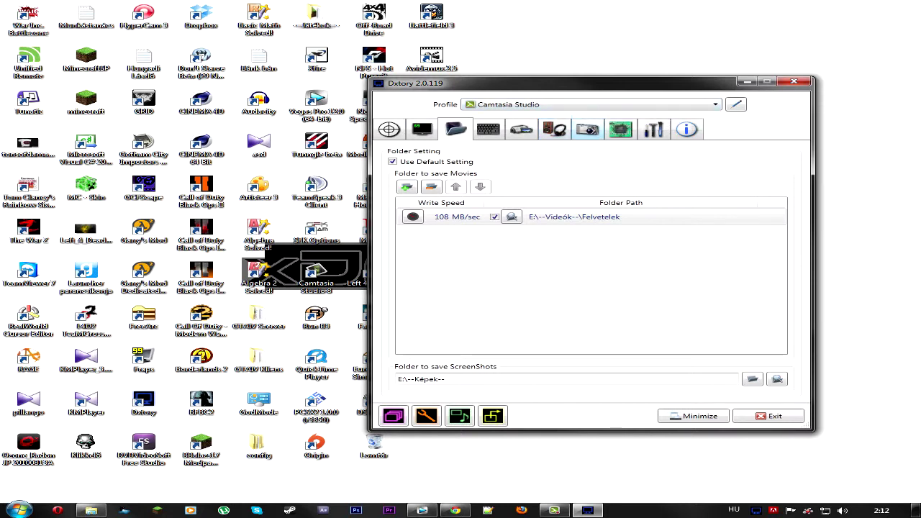
{"action": "left_click", "coordinate": [587, 130]}
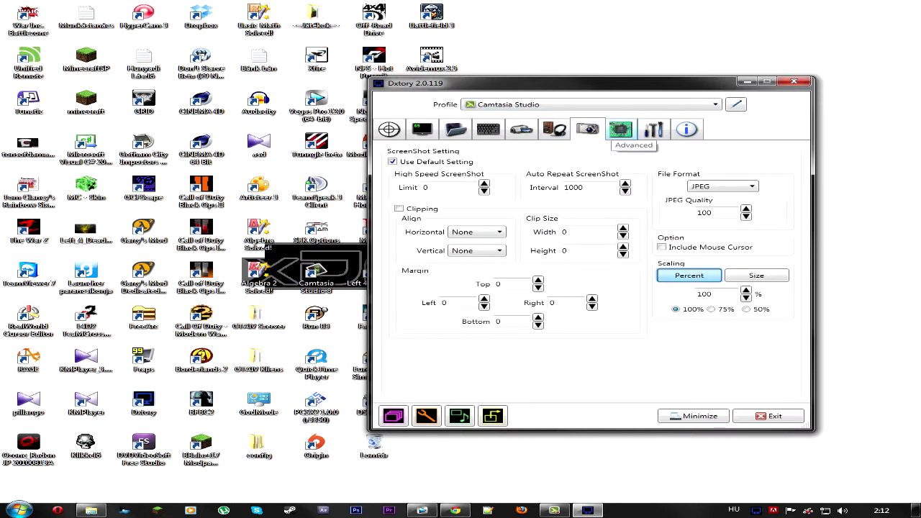
{"action": "left_click", "coordinate": [620, 129]}
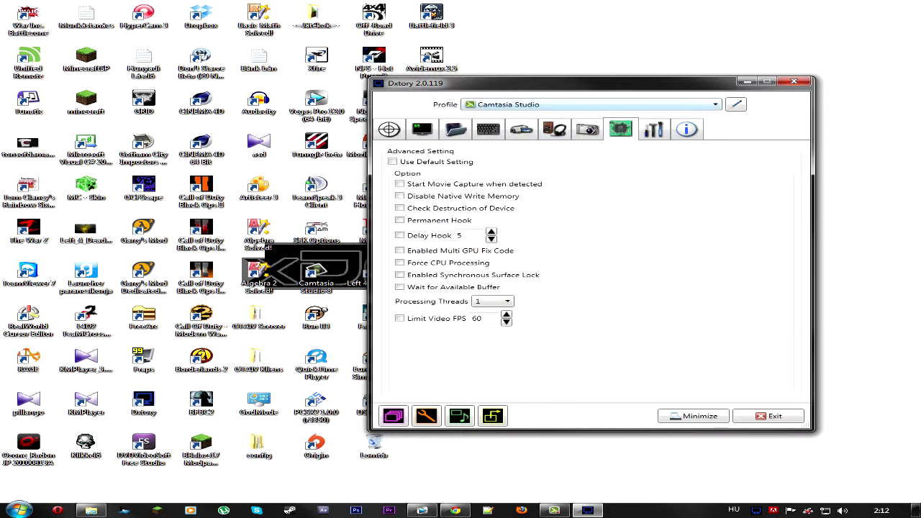
{"action": "left_click", "coordinate": [507, 104]}
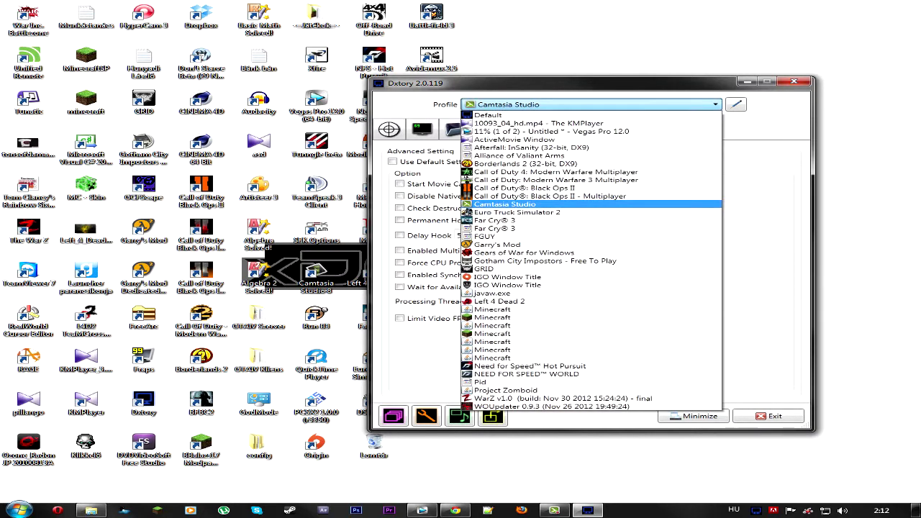
{"action": "left_click", "coordinate": [505, 203]}
{"action": "left_click", "coordinate": [456, 128]}
{"action": "right_click", "coordinate": [467, 209]}
{"action": "left_click", "coordinate": [462, 215]}
{"action": "left_click", "coordinate": [620, 129]}
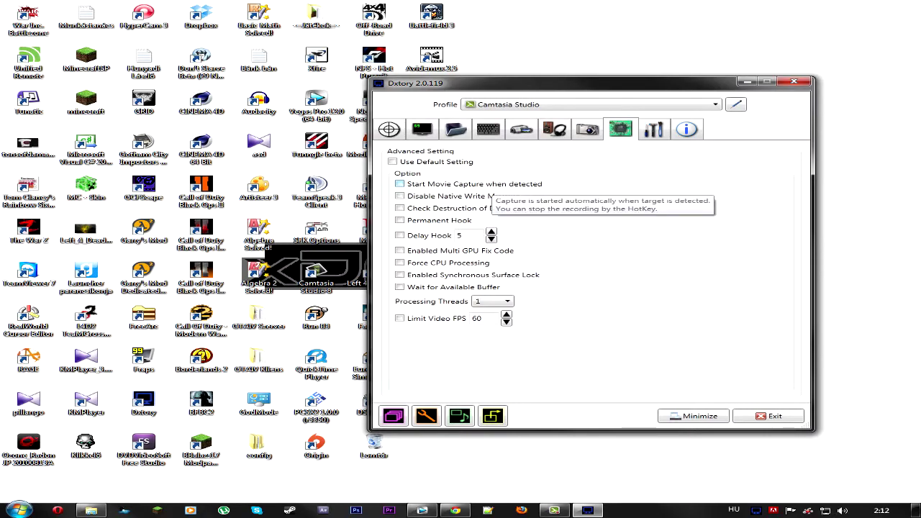
{"action": "right_click", "coordinate": [914, 129]}
{"action": "left_click", "coordinate": [763, 220]}
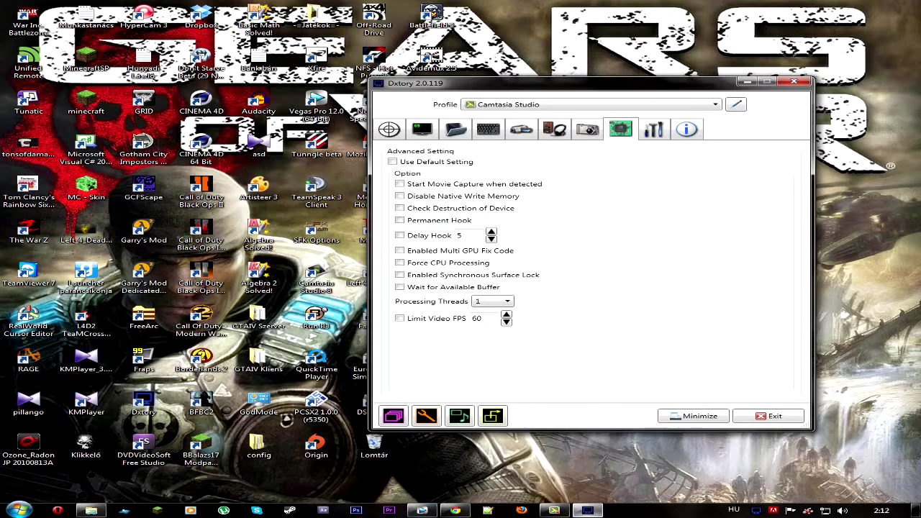
Open the overlay settings and select the profile "11% (1 of 2) - Untitled * - Vegas Pro 12.0"
{"action": "left_click", "coordinate": [422, 130]}
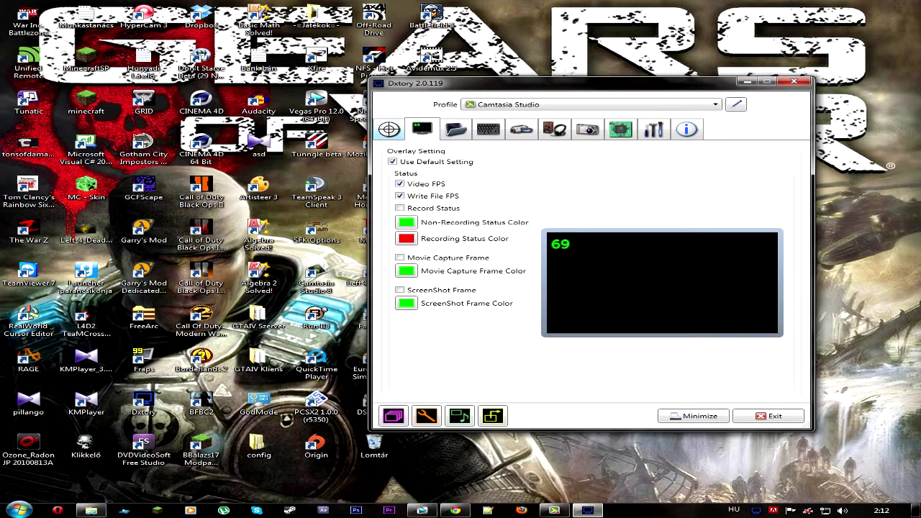
{"action": "left_click", "coordinate": [592, 105]}
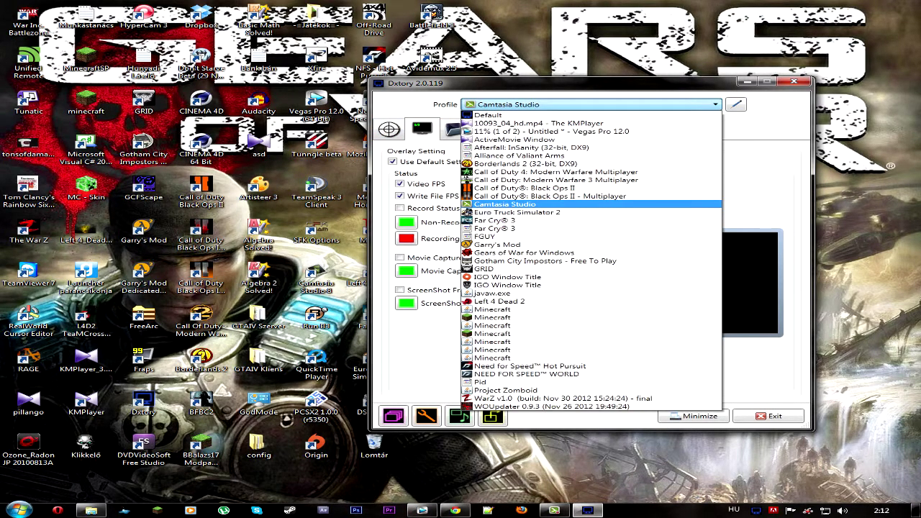
{"action": "left_click", "coordinate": [551, 131]}
Switch to Vegas Pro and open the Intrók folder inside --Videók-- in the media explorer
{"action": "left_click", "coordinate": [422, 511]}
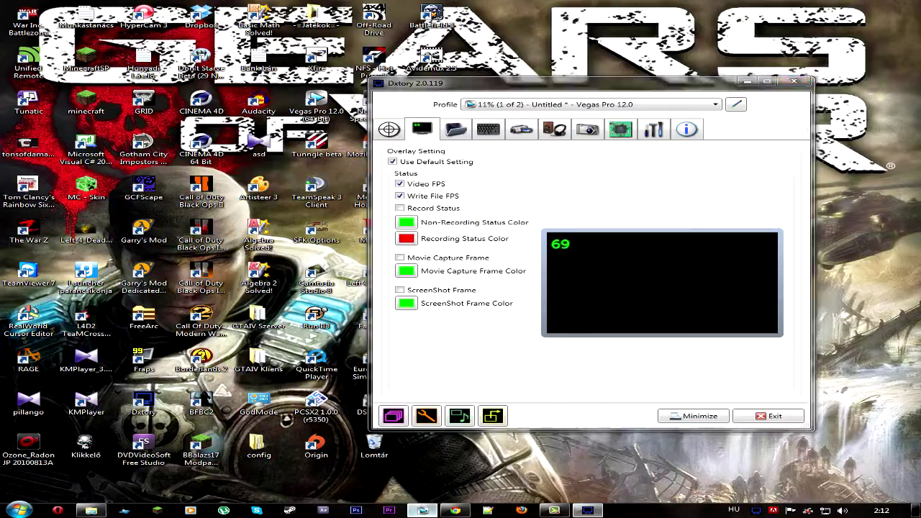
{"action": "key", "text": "alt+Tab"}
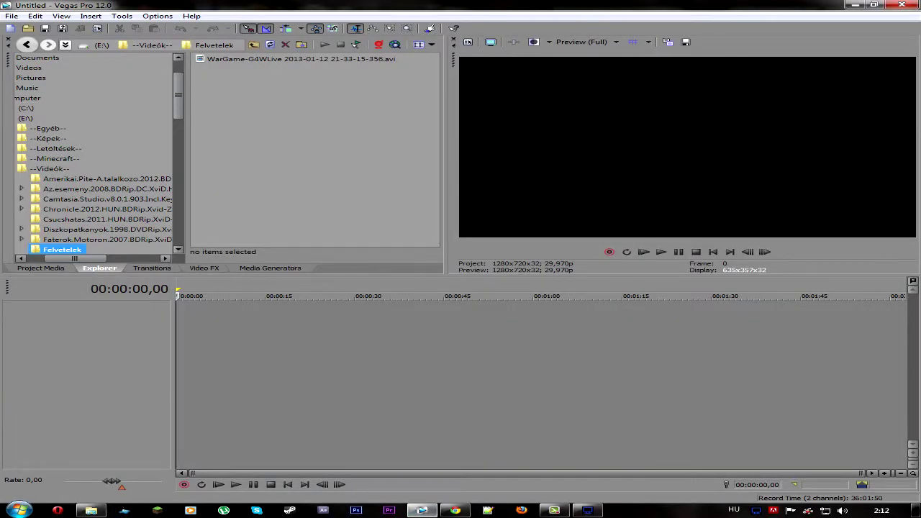
{"action": "left_click", "coordinate": [301, 59]}
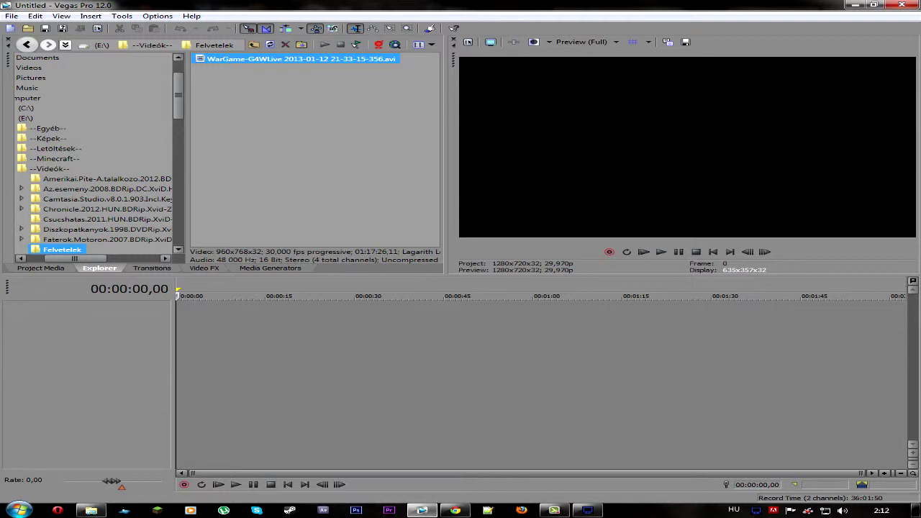
{"action": "scroll", "coordinate": [94, 154], "scroll_direction": "down", "scroll_amount": 2}
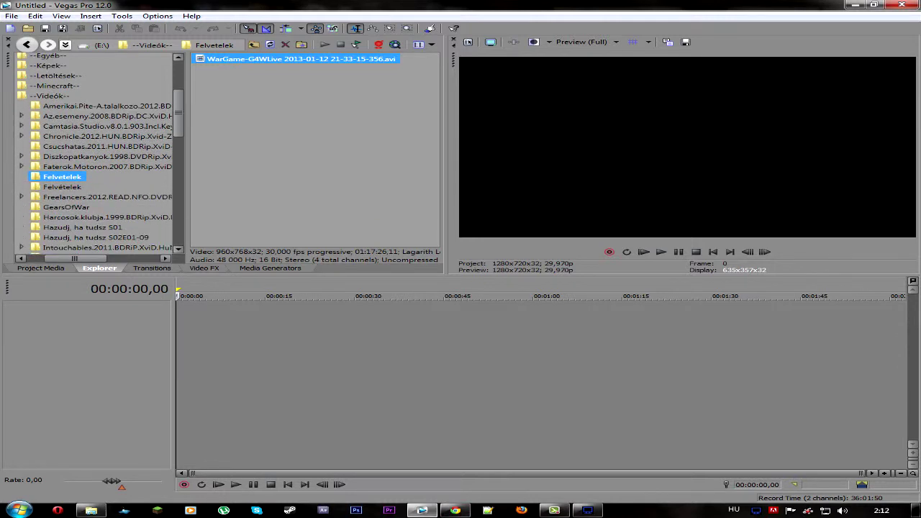
{"action": "scroll", "coordinate": [94, 155], "scroll_direction": "down", "scroll_amount": 1}
{"action": "left_click", "coordinate": [55, 234]}
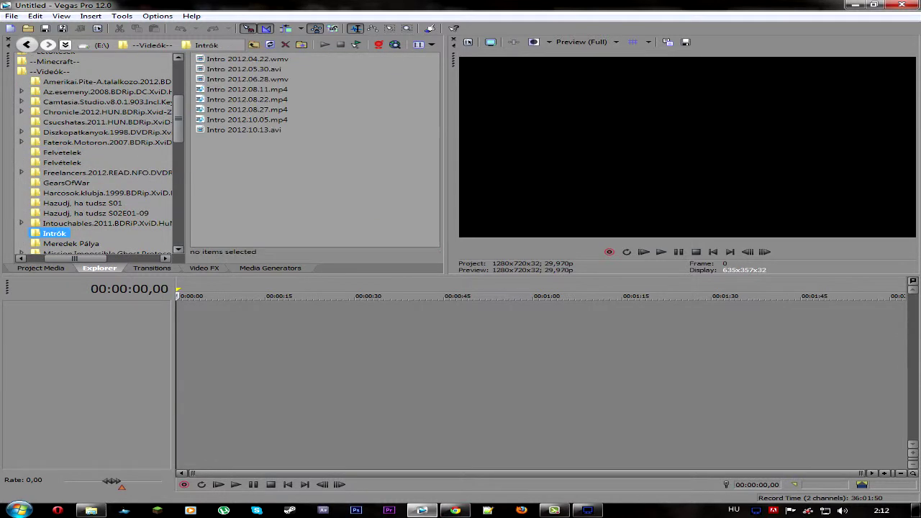
Add Intro 2012.08.27.mp4 near the start of the timeline and preview a frame at about 7 seconds
{"action": "left_click", "coordinate": [247, 79]}
{"action": "left_click", "coordinate": [246, 120]}
{"action": "left_click", "coordinate": [246, 110]}
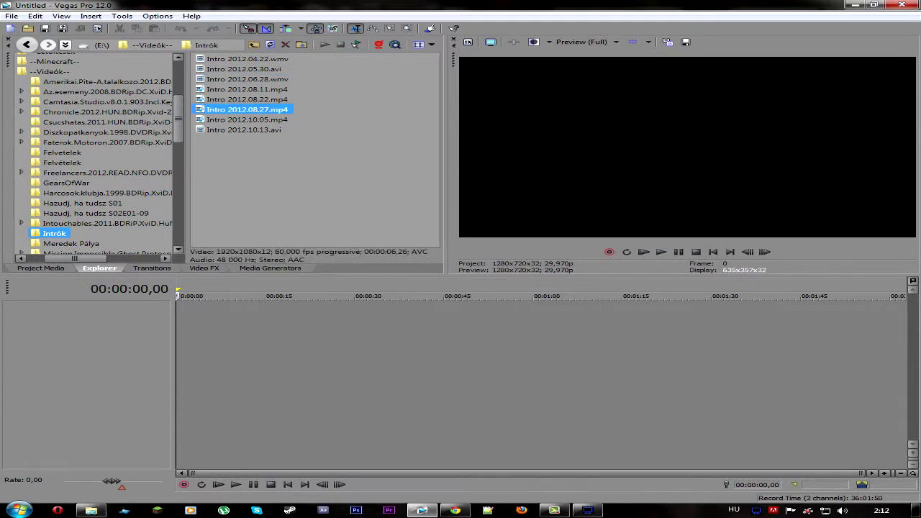
{"action": "left_click_drag", "start_coordinate": [247, 109], "coordinate": [190, 388]}
{"action": "left_click", "coordinate": [190, 389]}
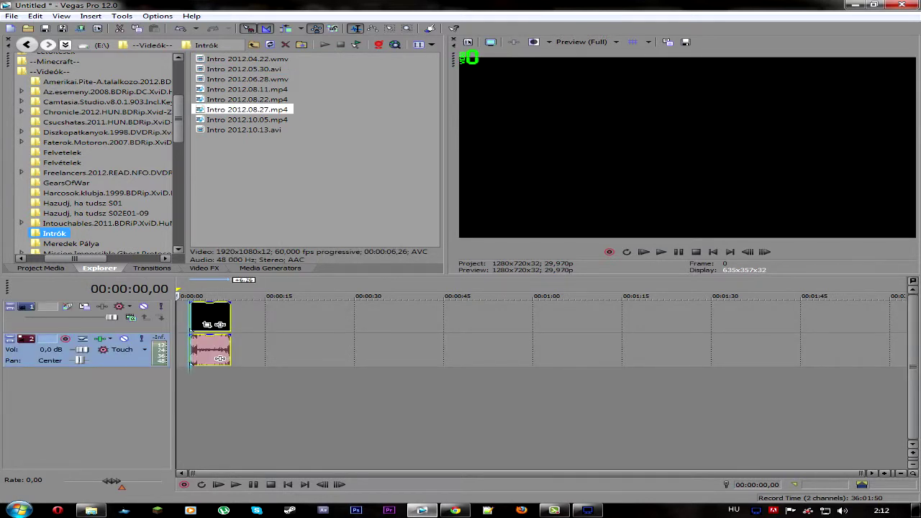
{"action": "left_click", "coordinate": [219, 396]}
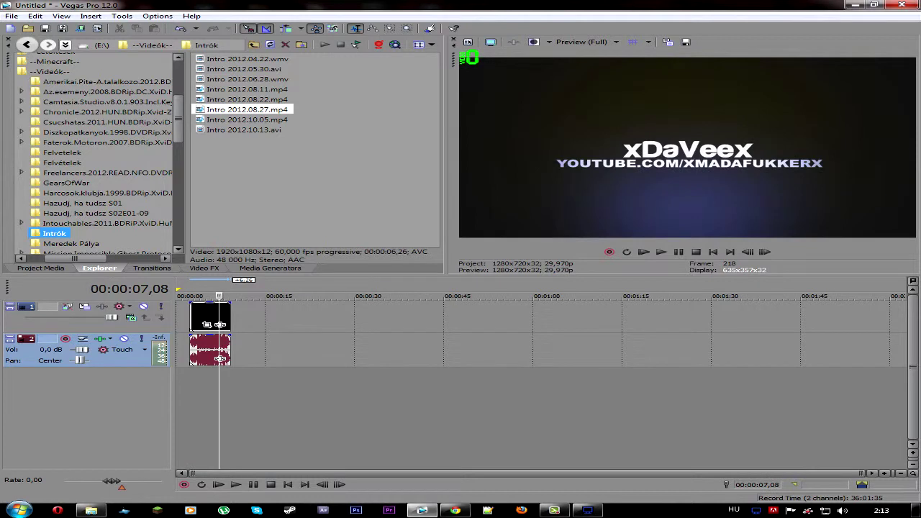
Place Intro 2012.10.05.mp4 and Intro 2012.10.13.avi further along the timeline and preview a frame of each
{"action": "left_click", "coordinate": [247, 119]}
{"action": "left_click_drag", "start_coordinate": [247, 119], "coordinate": [270, 350]}
{"action": "left_click", "coordinate": [291, 396]}
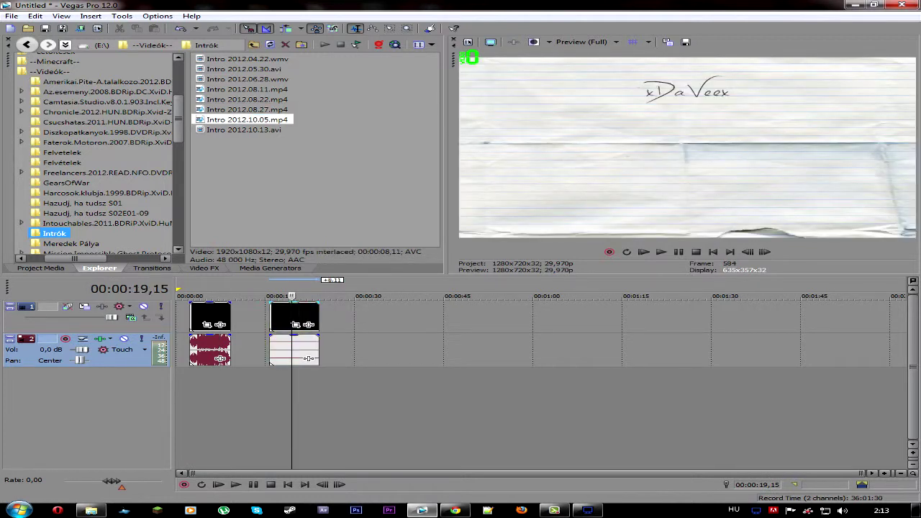
{"action": "key", "text": "Down"}
{"action": "left_click_drag", "start_coordinate": [244, 130], "coordinate": [349, 317]}
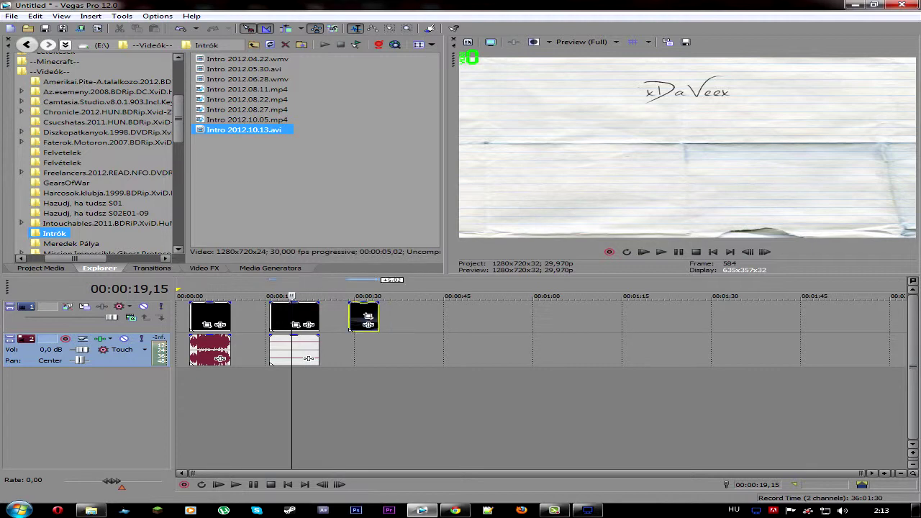
{"action": "left_click", "coordinate": [360, 396]}
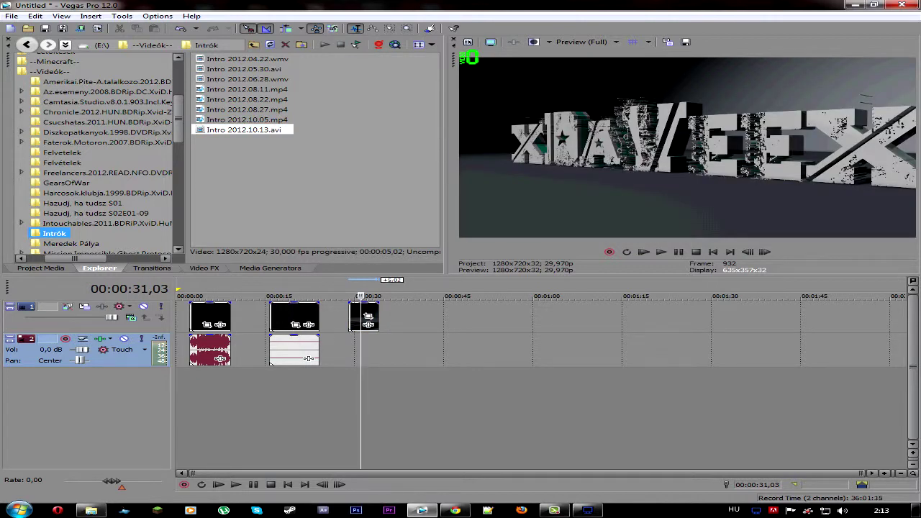
Delete all three intro clips from the timeline by selecting the time range that covers them
{"action": "left_click", "coordinate": [286, 396]}
{"action": "left_click", "coordinate": [230, 396]}
{"action": "left_click", "coordinate": [379, 395]}
{"action": "left_click", "coordinate": [634, 396]}
{"action": "left_click", "coordinate": [627, 396]}
{"action": "left_click", "coordinate": [767, 396]}
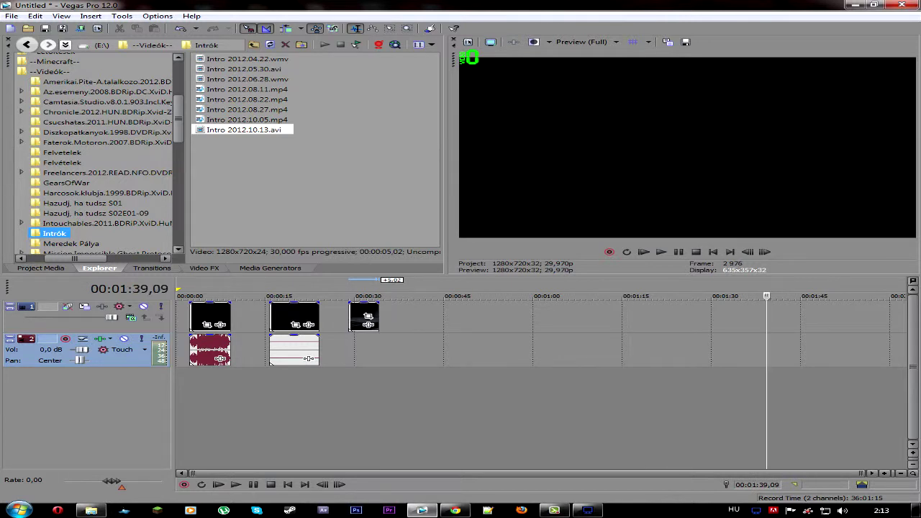
{"action": "left_click_drag", "start_coordinate": [416, 396], "coordinate": [178, 396]}
{"action": "key", "text": "Delete"}
{"action": "left_click", "coordinate": [227, 395]}
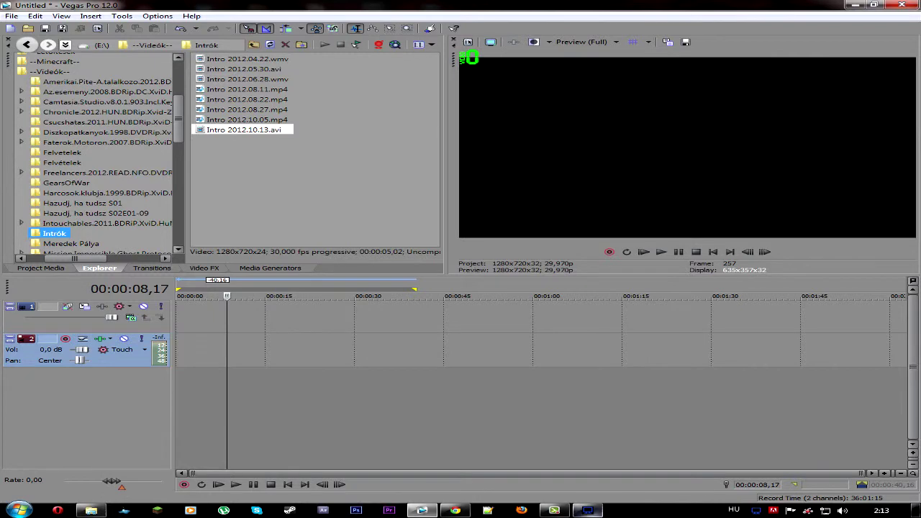
Switch back to Dxtory and examine the audio, screenshot and advanced settings of the Vegas Pro profile
{"action": "left_click", "coordinate": [587, 510]}
{"action": "left_click", "coordinate": [855, 4]}
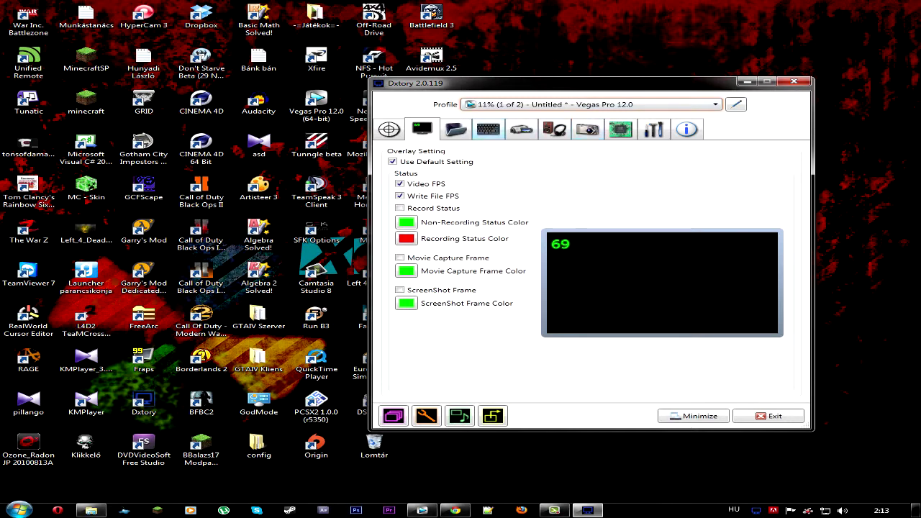
{"action": "left_click", "coordinate": [554, 129]}
{"action": "left_click", "coordinate": [587, 129]}
{"action": "left_click", "coordinate": [620, 129]}
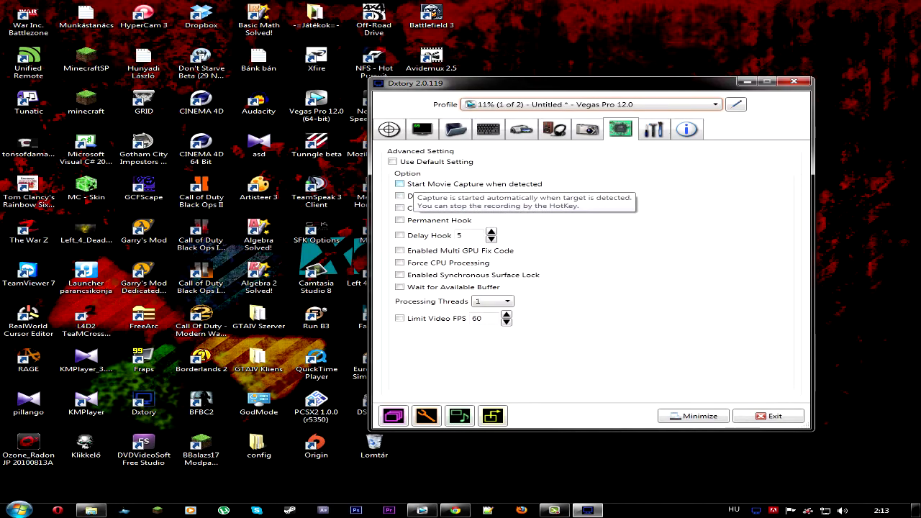
{"action": "left_click", "coordinate": [423, 510]}
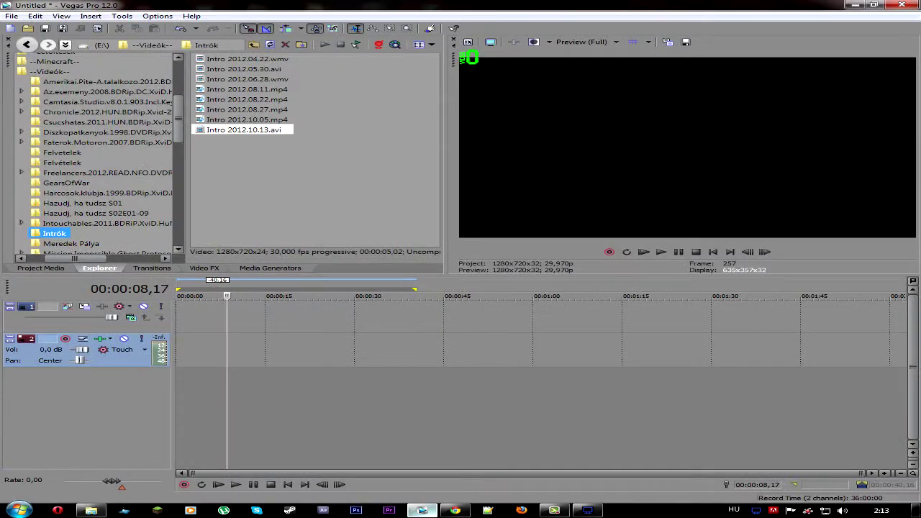
{"action": "left_click", "coordinate": [423, 510]}
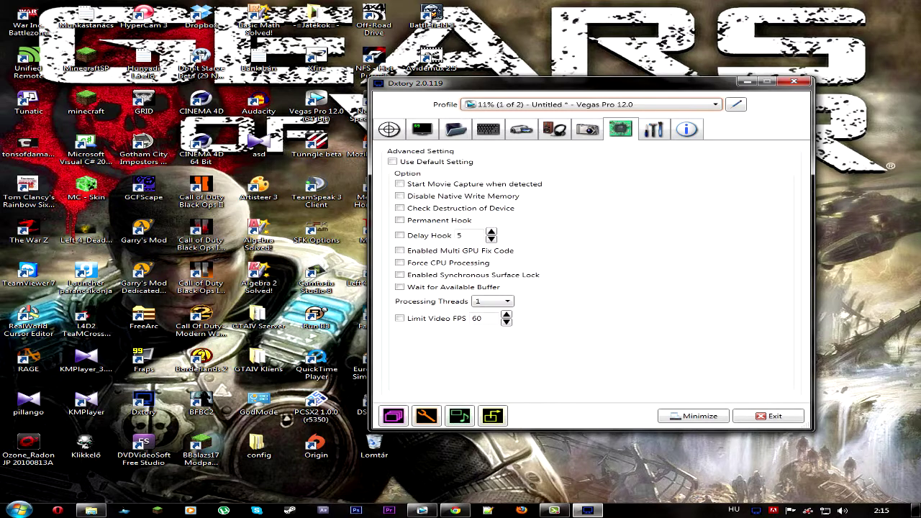
Empty the recycle bin, confirm the permanent deletion of its items and return to the Dxtory window
{"action": "right_click", "coordinate": [374, 446]}
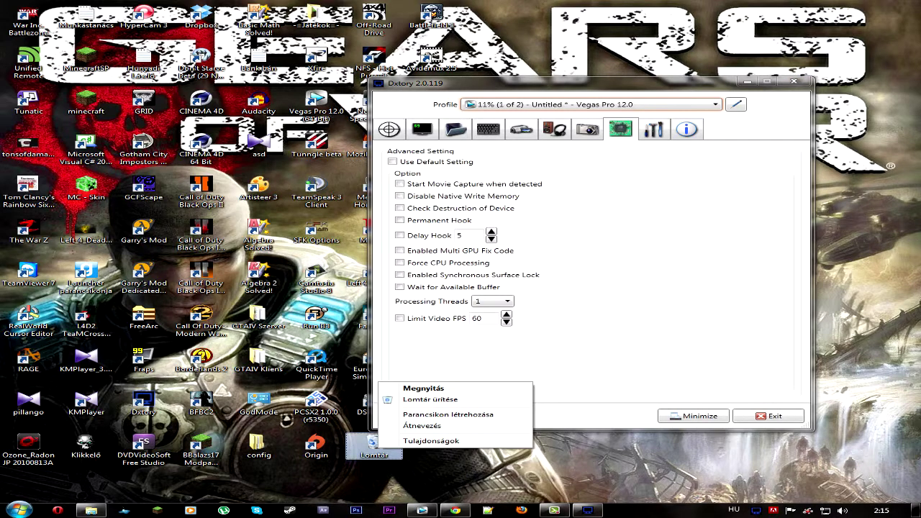
{"action": "left_click", "coordinate": [430, 398]}
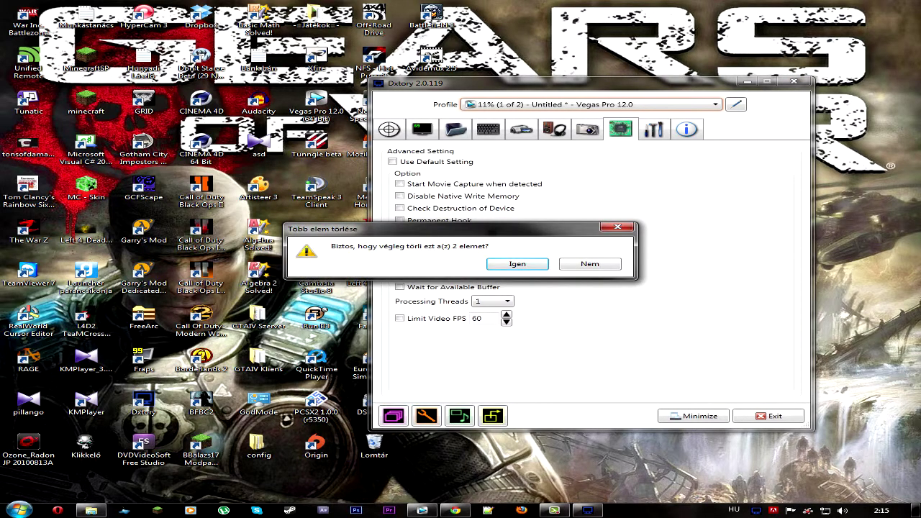
{"action": "key", "text": "Return"}
{"action": "left_click", "coordinate": [611, 353]}
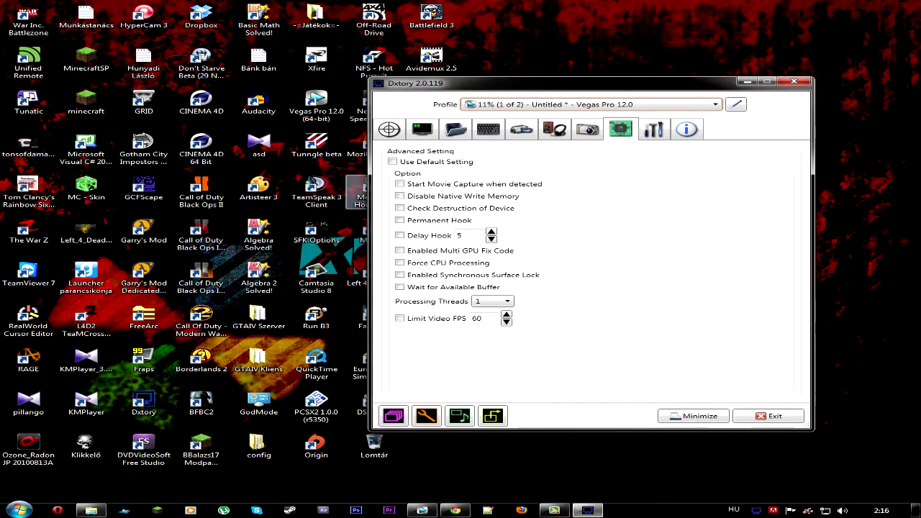
Move the Dxtory window up to the screen's edge, widen it, and switch to the next desktop background
{"action": "left_click_drag", "start_coordinate": [518, 83], "coordinate": [543, 8]}
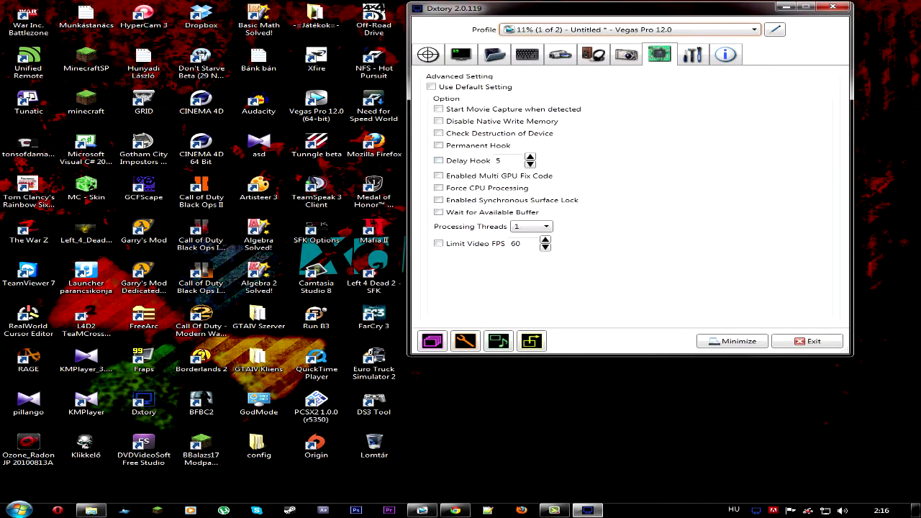
{"action": "left_click_drag", "start_coordinate": [851, 187], "coordinate": [919, 187]}
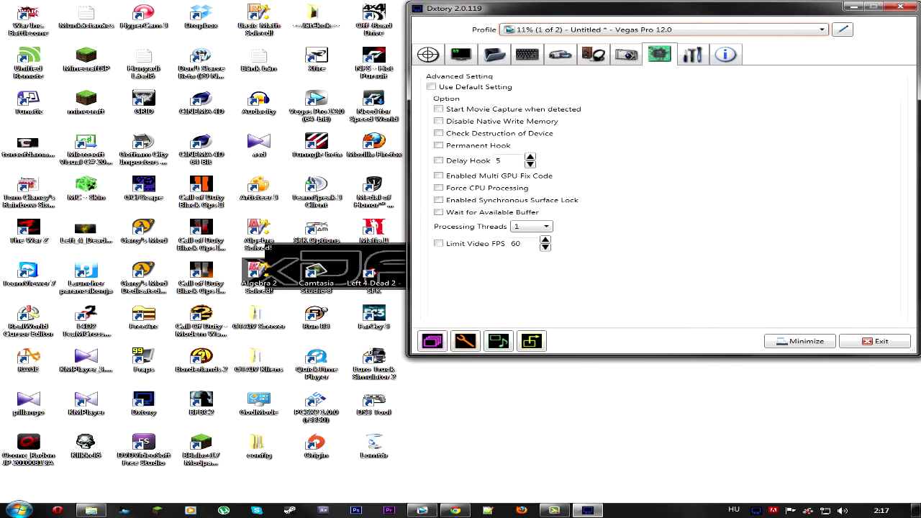
{"action": "right_click", "coordinate": [703, 419]}
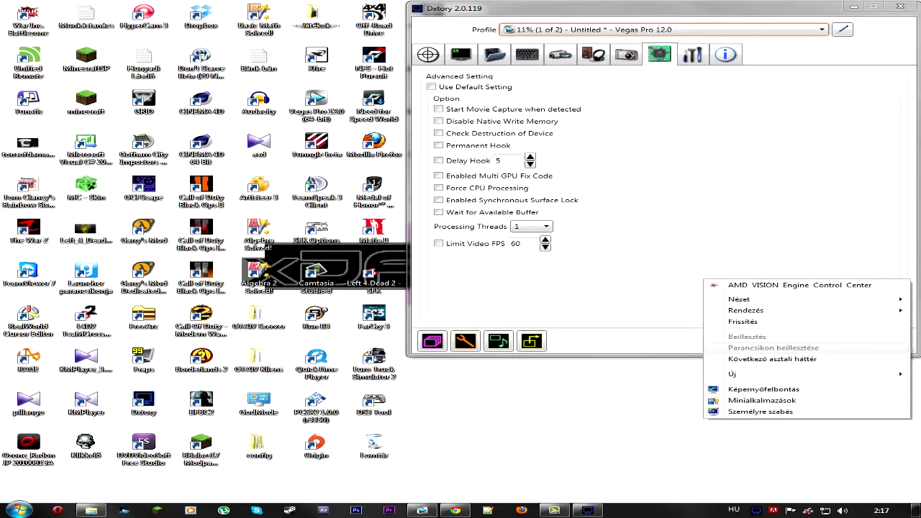
{"action": "left_click", "coordinate": [762, 359]}
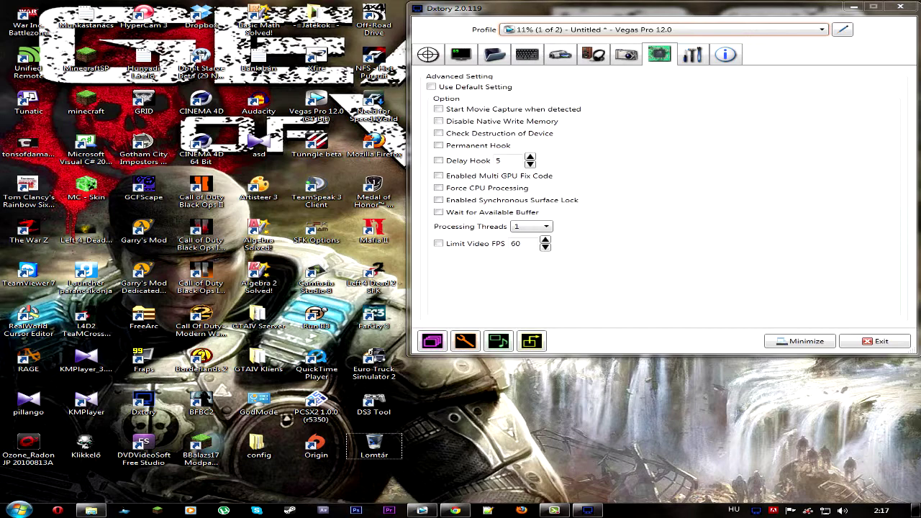
Move the Dxtory window back toward the middle of the screen and advance to the next desktop background
{"action": "left_click_drag", "start_coordinate": [633, 8], "coordinate": [524, 12]}
{"action": "left_click_drag", "start_coordinate": [466, 11], "coordinate": [459, 6]}
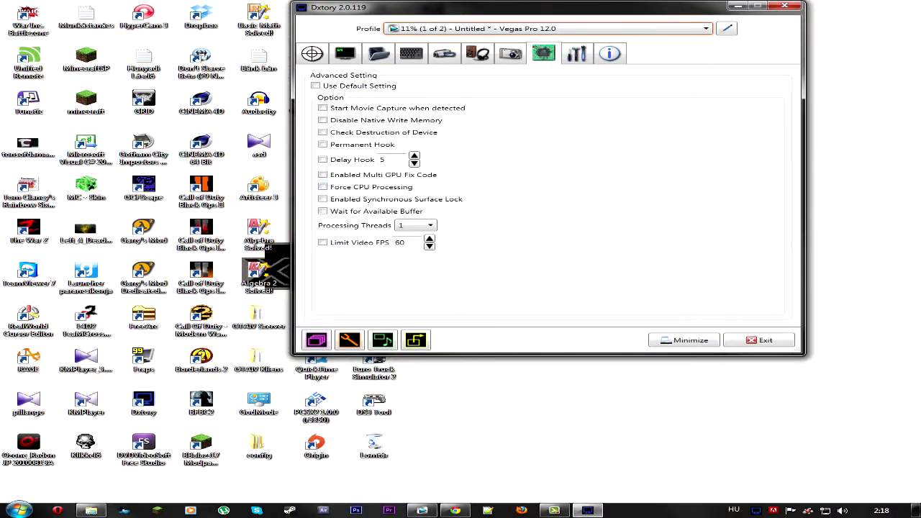
{"action": "right_click", "coordinate": [714, 214]}
{"action": "right_click", "coordinate": [842, 157]}
{"action": "left_click", "coordinate": [827, 239]}
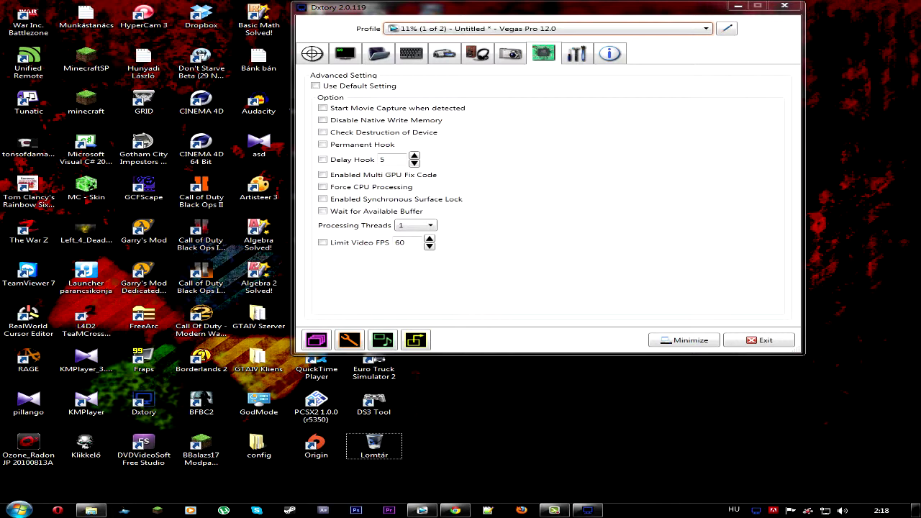
Review the available processing thread counts in the advanced settings and set Processing Threads to 2
{"action": "mouse_move", "coordinate": [455, 510]}
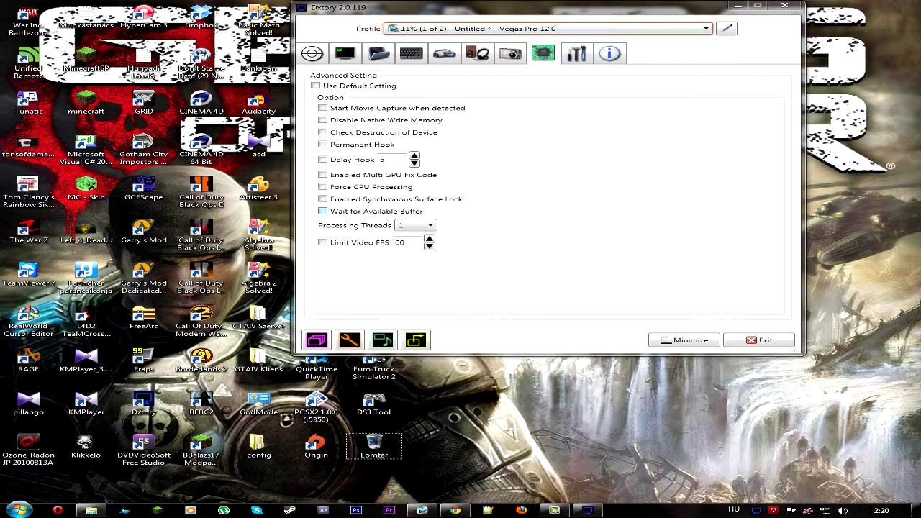
{"action": "left_click", "coordinate": [421, 226]}
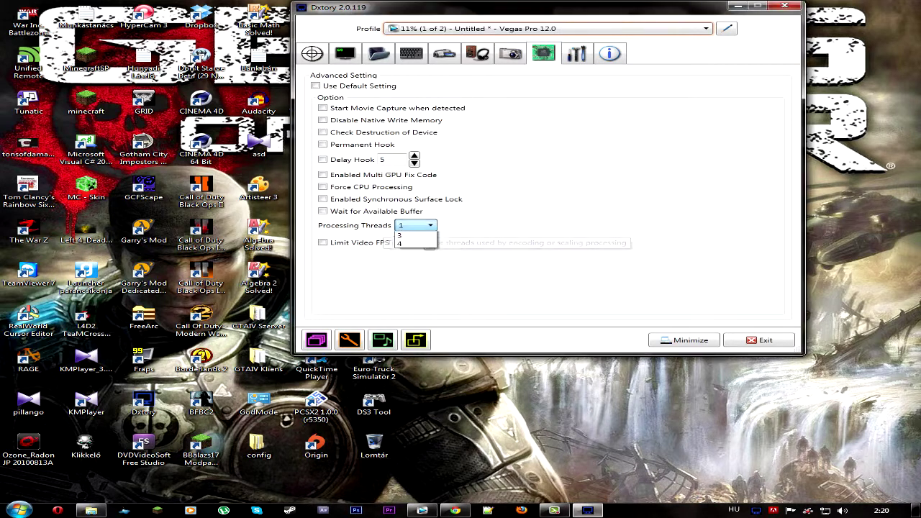
{"action": "left_click", "coordinate": [422, 225]}
{"action": "left_click", "coordinate": [421, 225]}
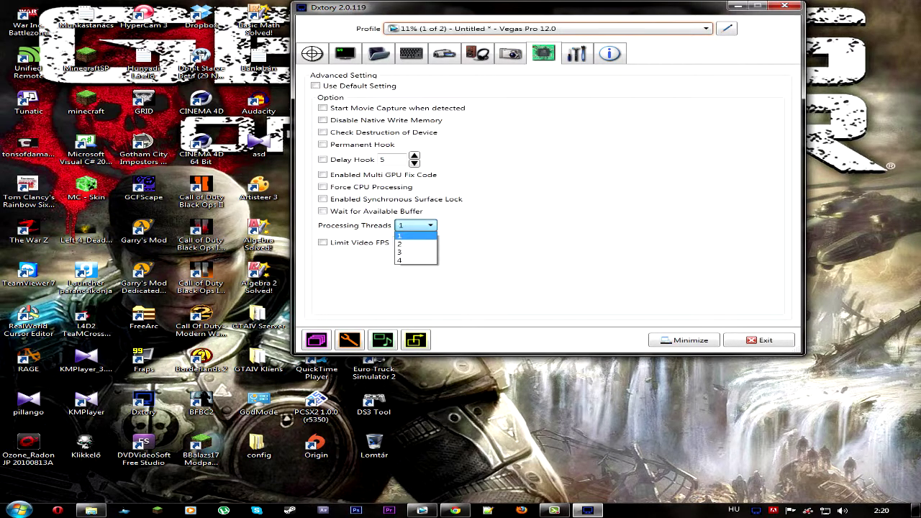
{"action": "left_click", "coordinate": [422, 225]}
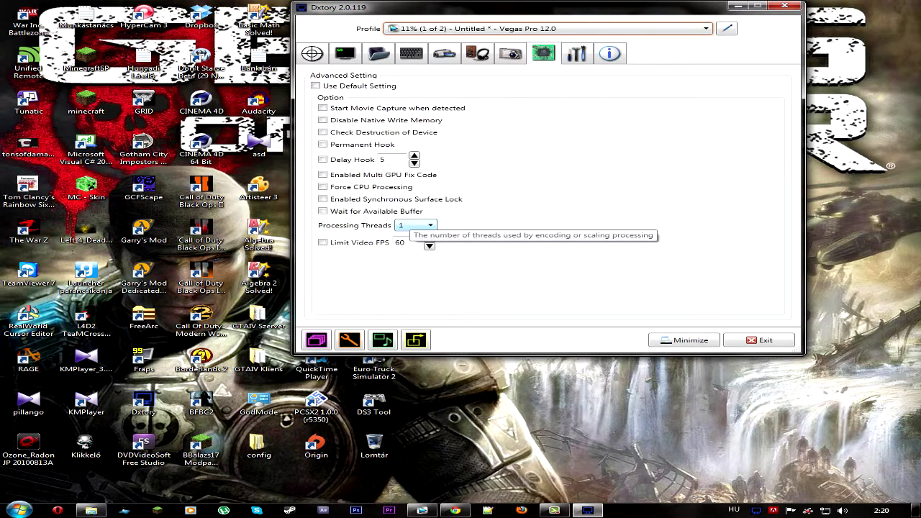
{"action": "left_click", "coordinate": [415, 225]}
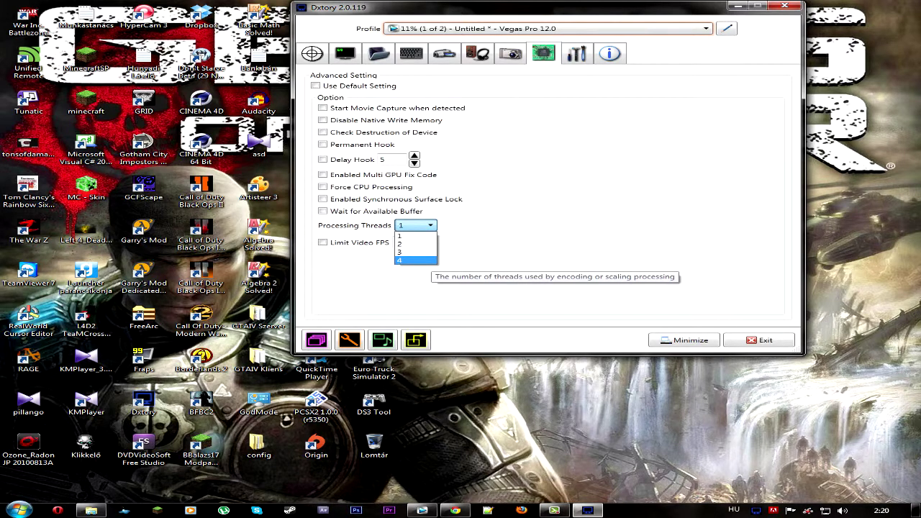
{"action": "key", "text": "Escape"}
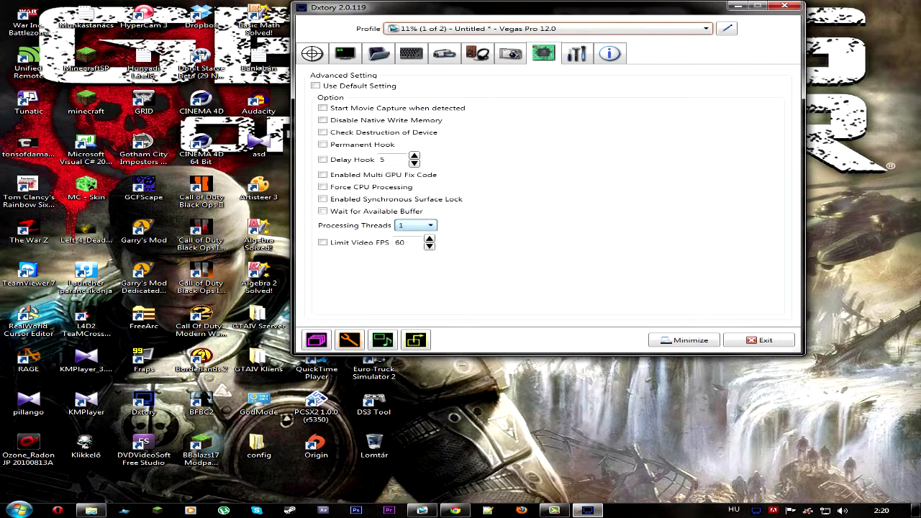
{"action": "left_click", "coordinate": [407, 225]}
{"action": "left_click", "coordinate": [407, 225]}
{"action": "left_click", "coordinate": [413, 226]}
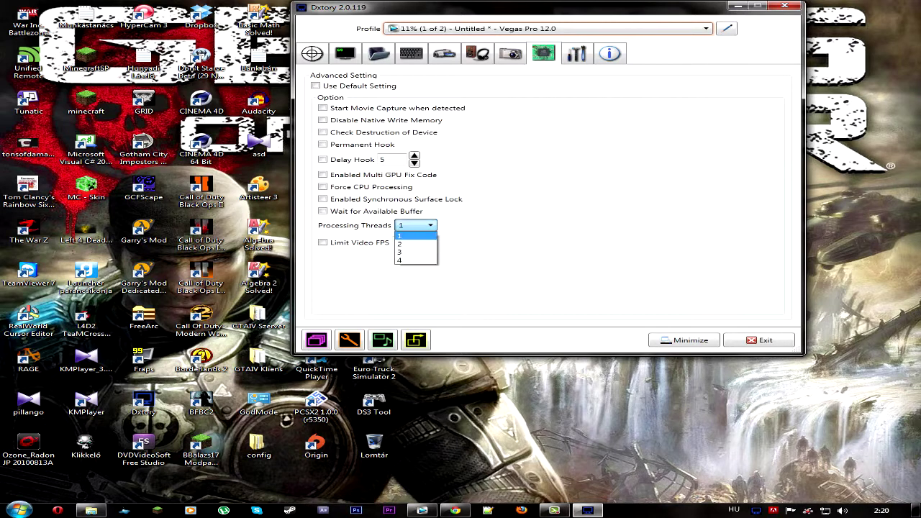
{"action": "left_click", "coordinate": [414, 243]}
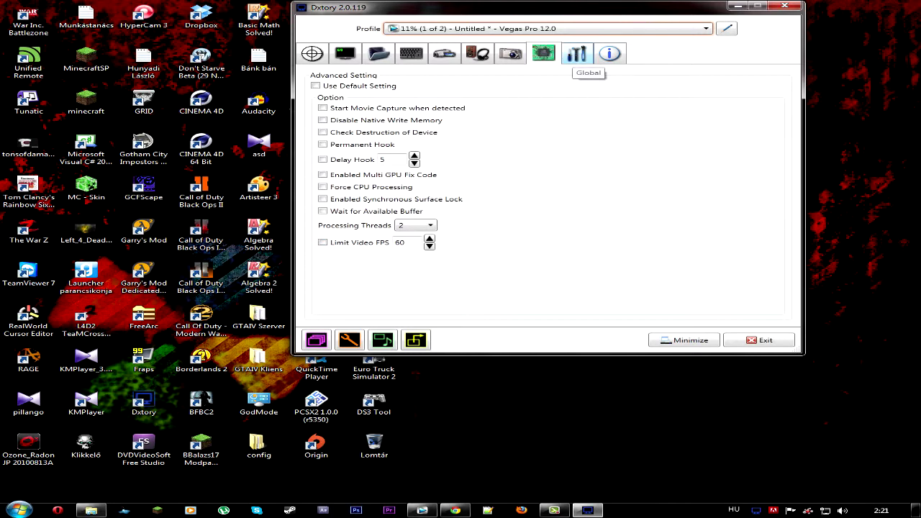
Open Dxtory's global settings and change the white desktop background to the next one
{"action": "left_click", "coordinate": [576, 54]}
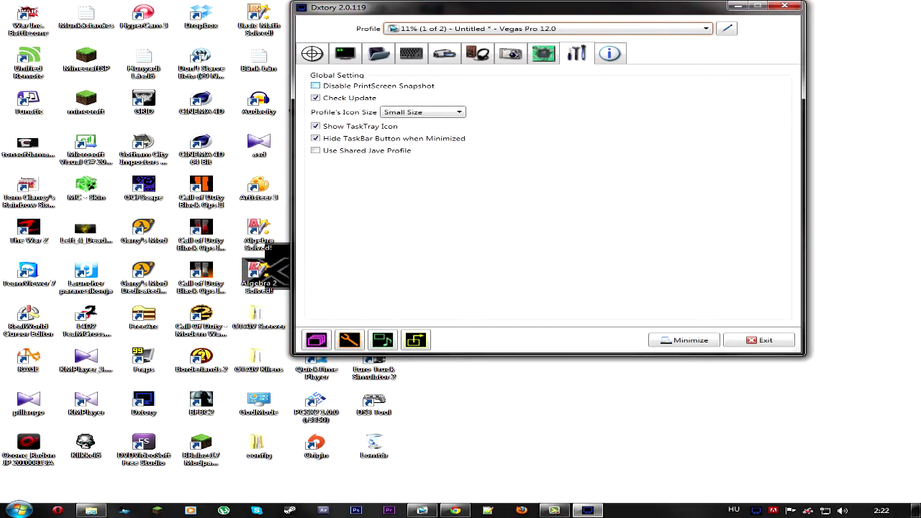
{"action": "right_click", "coordinate": [596, 425]}
{"action": "left_click", "coordinate": [664, 366]}
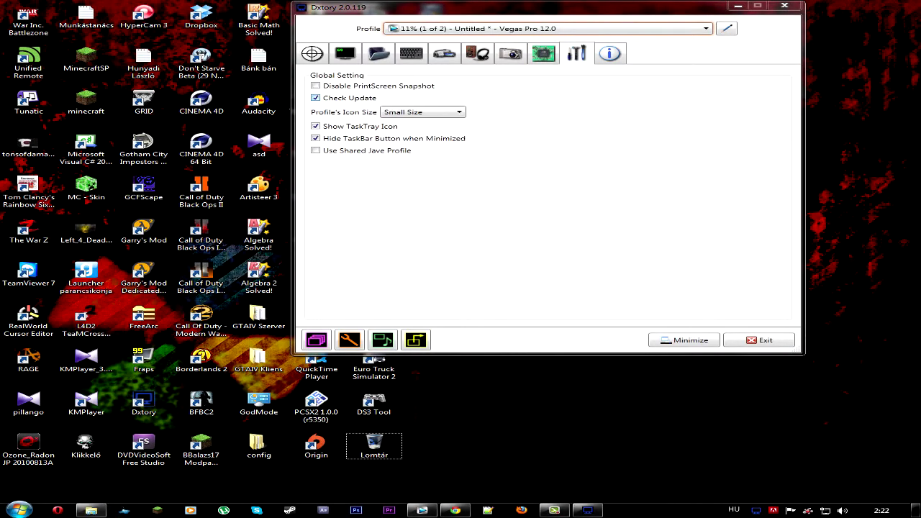
Toggle the Check Update option off and back on, and demonstrate minimizing Dxtory to the tray and restoring it
{"action": "left_click", "coordinate": [315, 98]}
{"action": "left_click", "coordinate": [315, 97]}
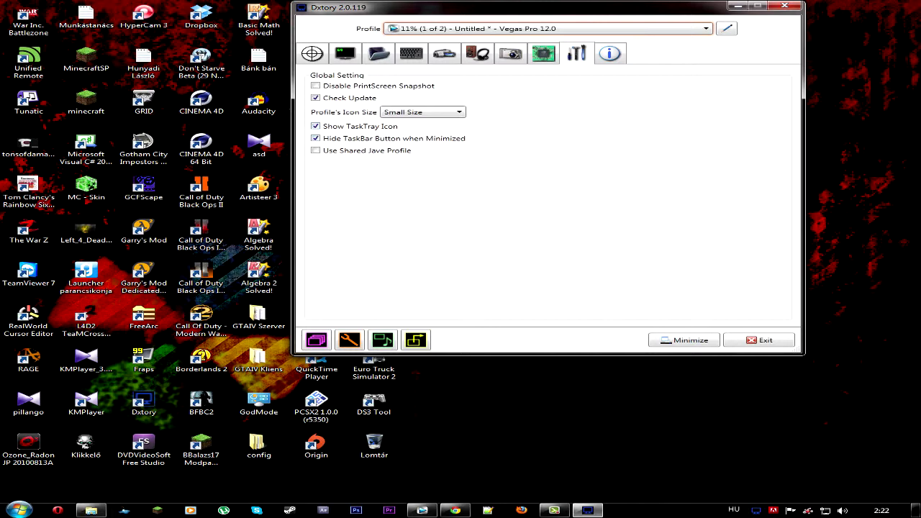
{"action": "left_click", "coordinate": [737, 6]}
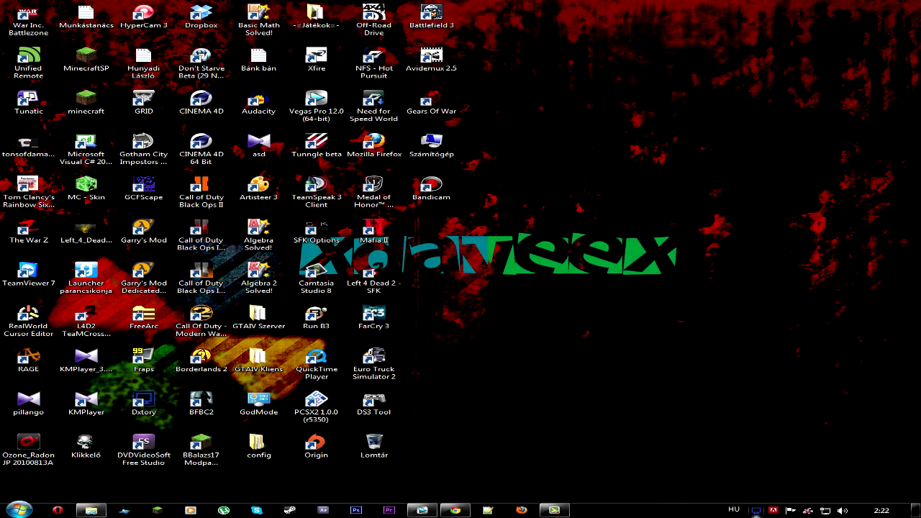
{"action": "left_click", "coordinate": [756, 510]}
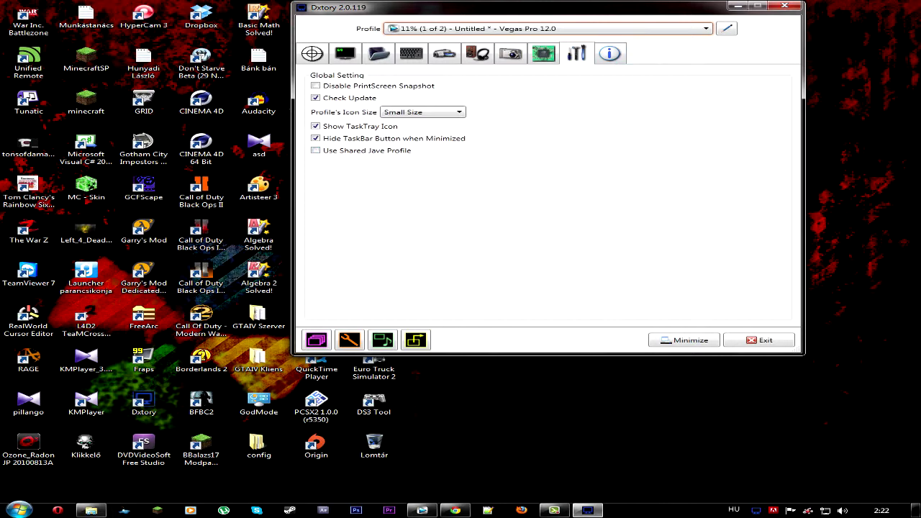
Examine the license information and the movie settings, with the RawCapConv tool opened and moved aside
{"action": "left_click", "coordinate": [610, 54]}
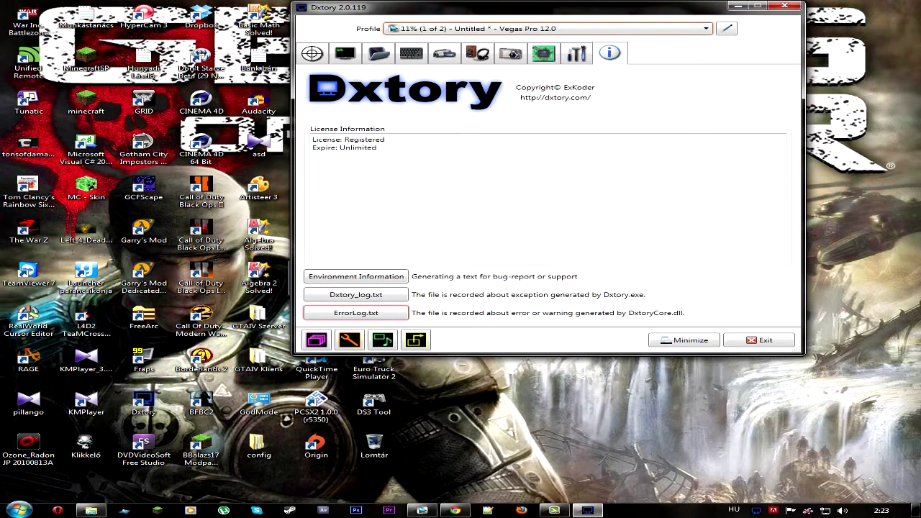
{"action": "left_click", "coordinate": [317, 341]}
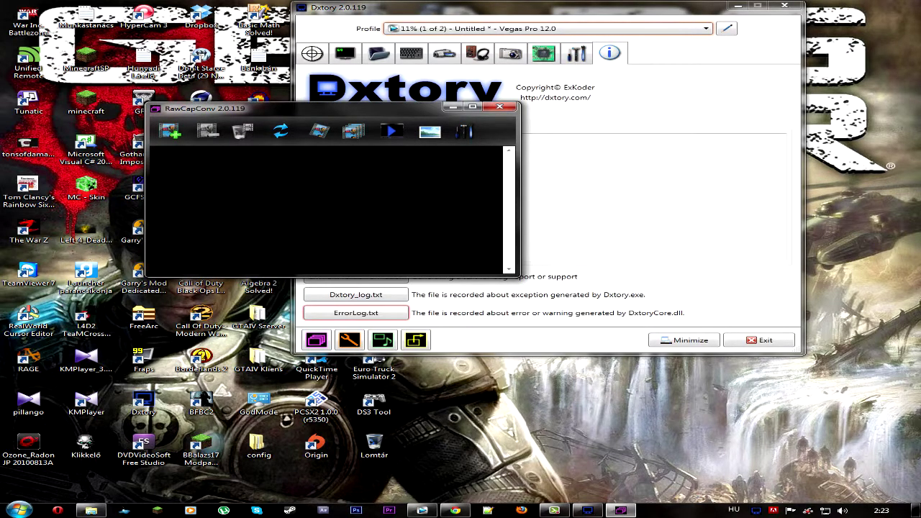
{"action": "left_click_drag", "start_coordinate": [324, 109], "coordinate": [684, 81]}
{"action": "left_click", "coordinate": [460, 169]}
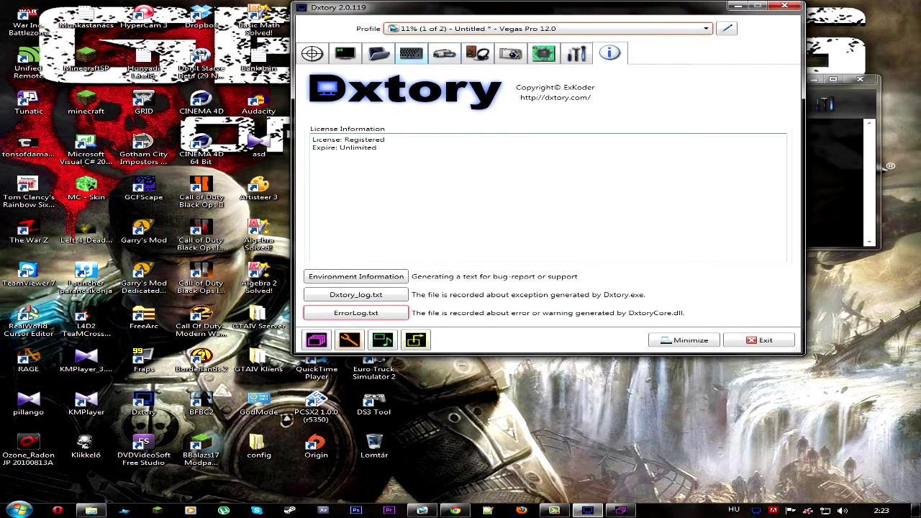
{"action": "left_click", "coordinate": [443, 53]}
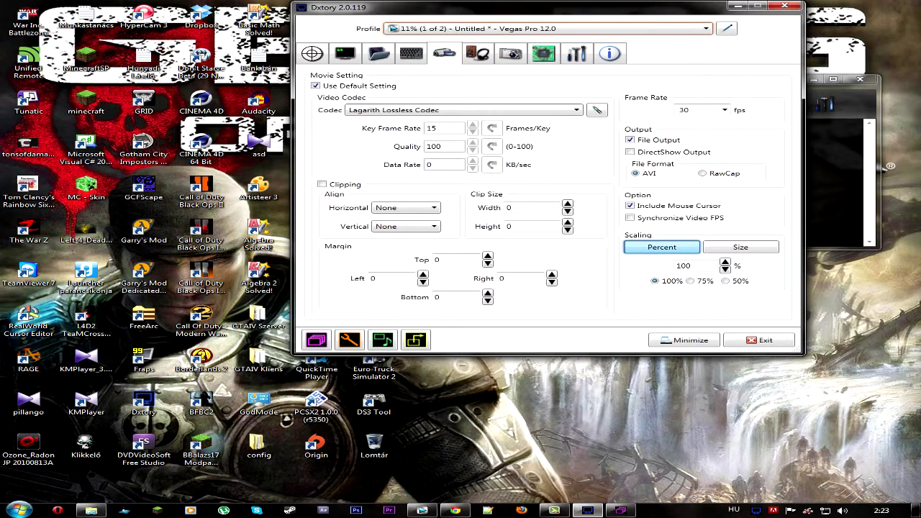
Open RawCapConv's dialog for adding a Dxtory capture file, cancel it and close the converter
{"action": "left_click", "coordinate": [838, 132]}
{"action": "left_click", "coordinate": [531, 104]}
{"action": "left_click", "coordinate": [530, 104]}
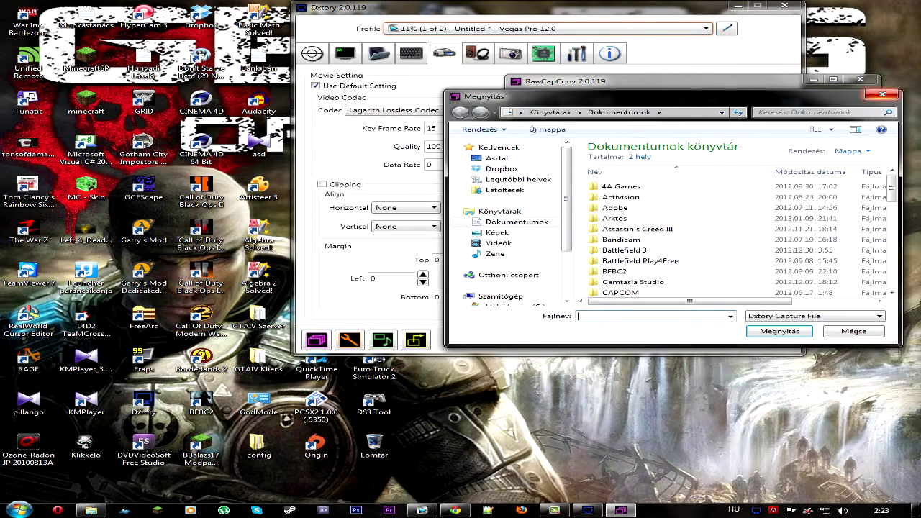
{"action": "left_click", "coordinate": [890, 89]}
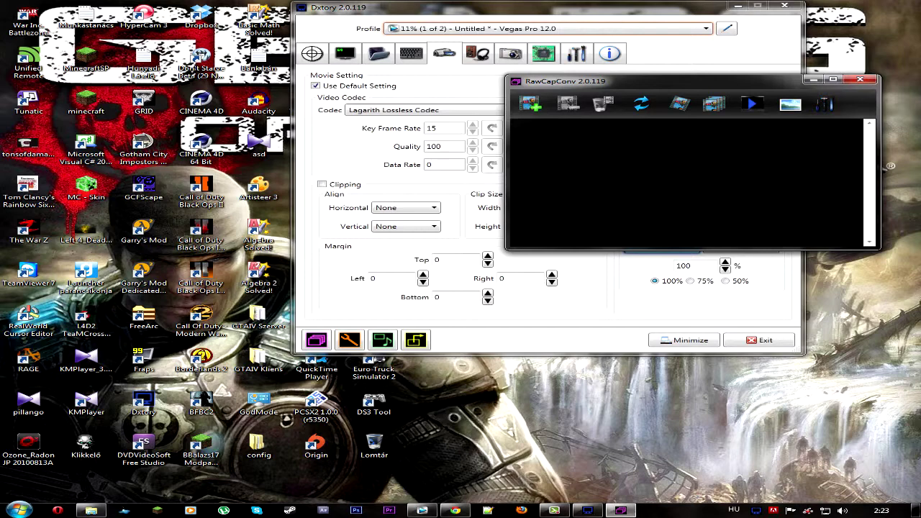
{"action": "left_click_drag", "start_coordinate": [633, 81], "coordinate": [598, 269]}
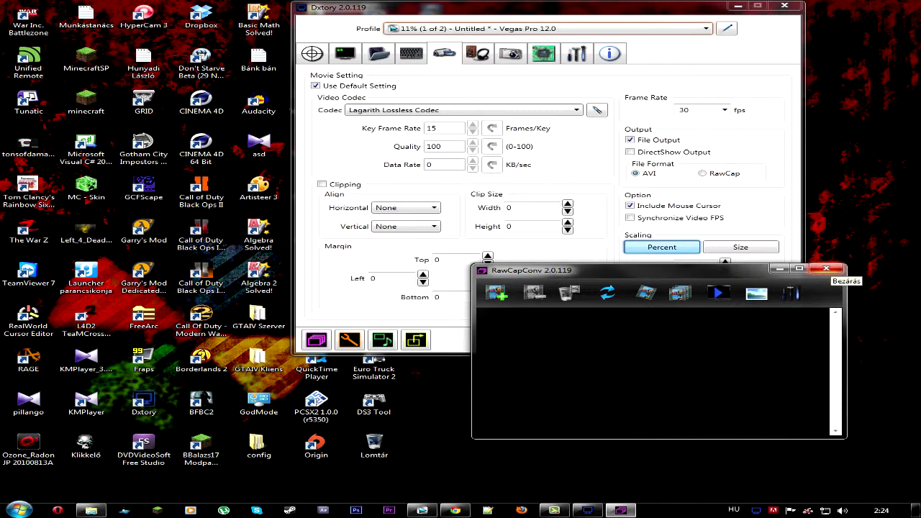
{"action": "left_click", "coordinate": [826, 269]}
Open the AVIFix tool to examine its repair options, advance the desktop background, and close the tool
{"action": "left_click", "coordinate": [349, 340]}
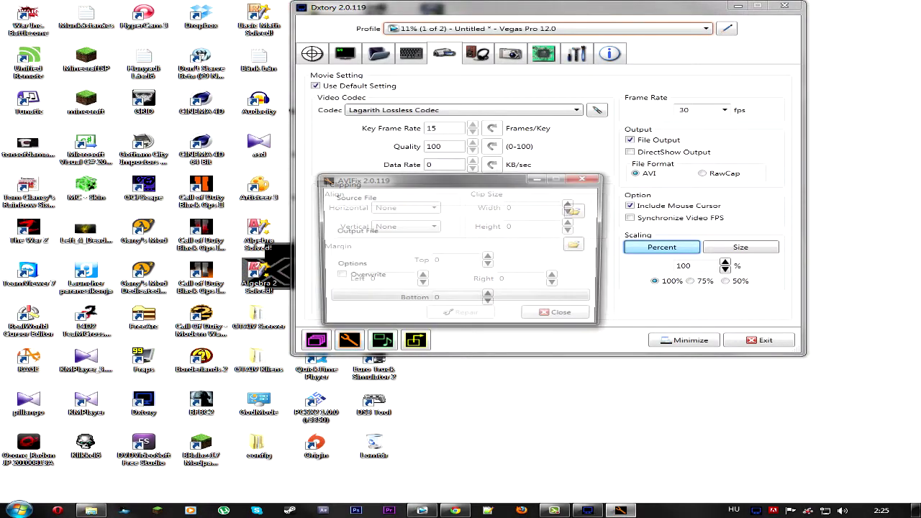
{"action": "right_click", "coordinate": [862, 228]}
{"action": "left_click", "coordinate": [721, 307]}
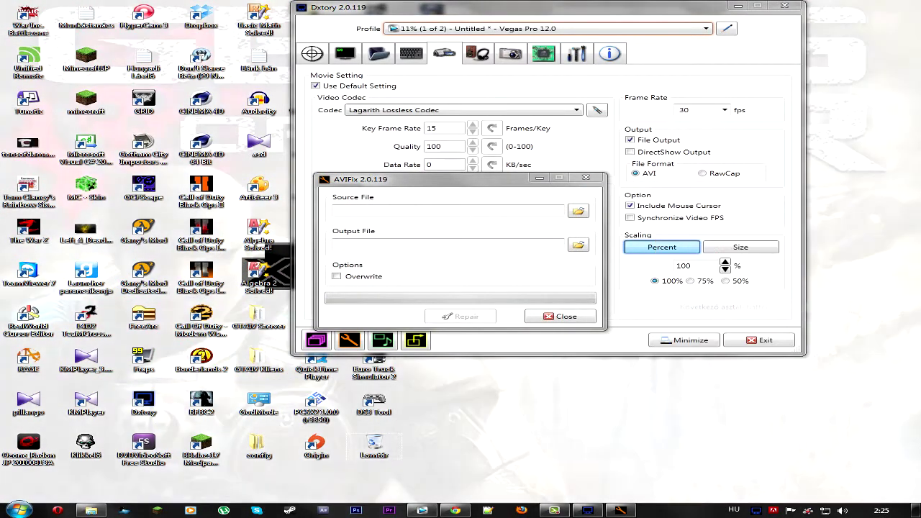
{"action": "left_click_drag", "start_coordinate": [403, 179], "coordinate": [586, 44]}
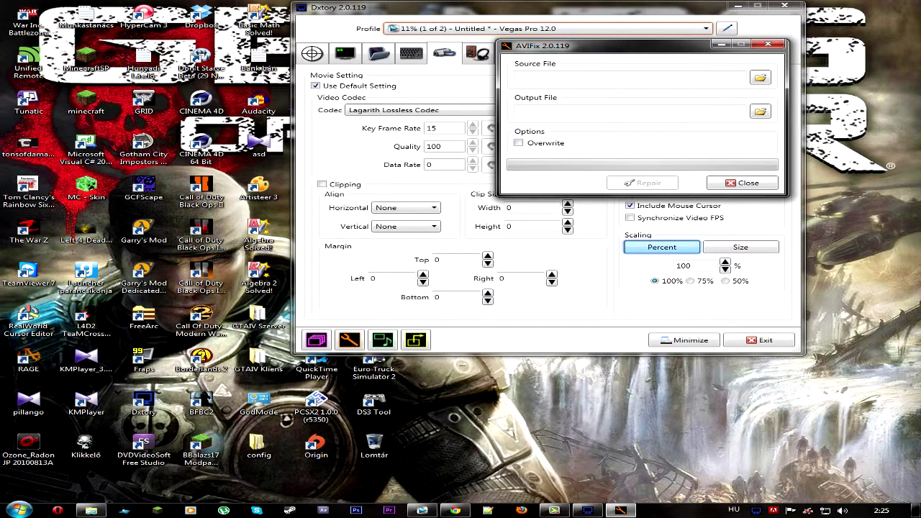
{"action": "left_click", "coordinate": [767, 44]}
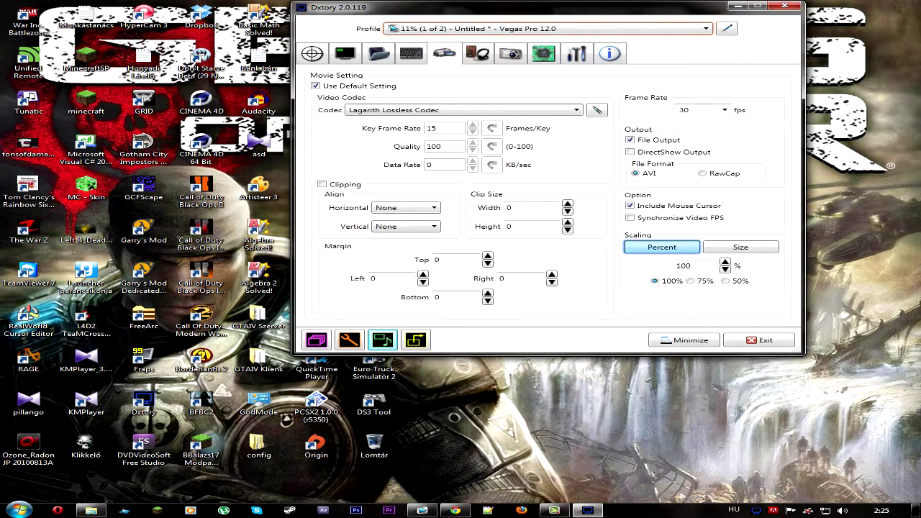
Open the AVIMux tool, move its window over Dxtory, and check the dialog for adding source files before cancelling it
{"action": "left_click", "coordinate": [382, 340]}
{"action": "left_click_drag", "start_coordinate": [273, 20], "coordinate": [581, 95]}
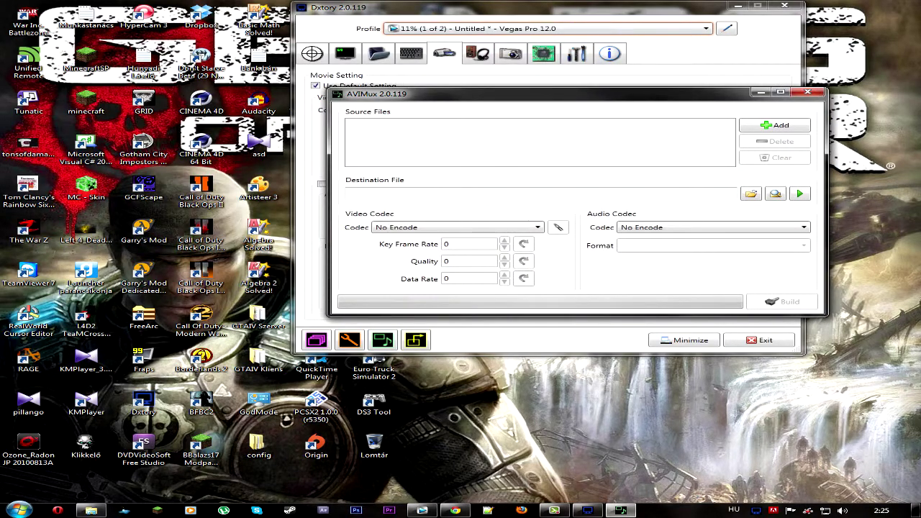
{"action": "left_click", "coordinate": [458, 227]}
{"action": "left_click", "coordinate": [457, 228]}
{"action": "left_click", "coordinate": [774, 125]}
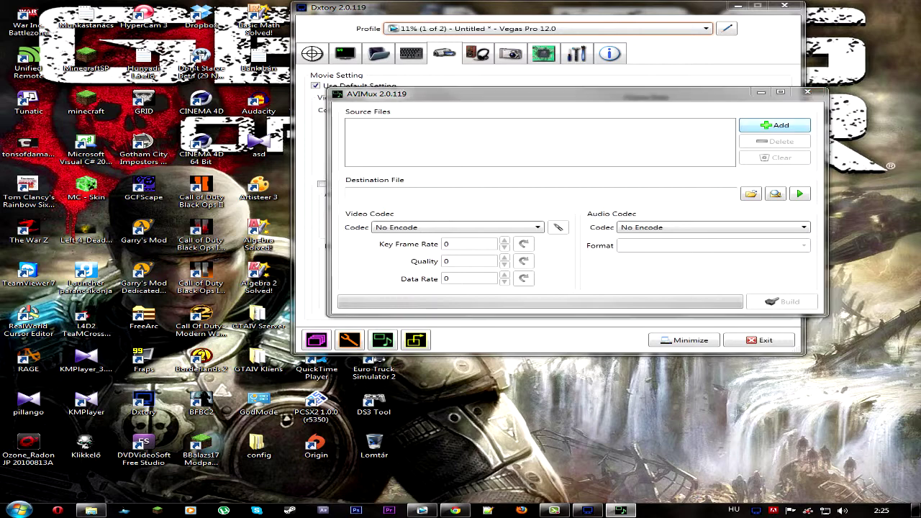
{"action": "left_click", "coordinate": [770, 107]}
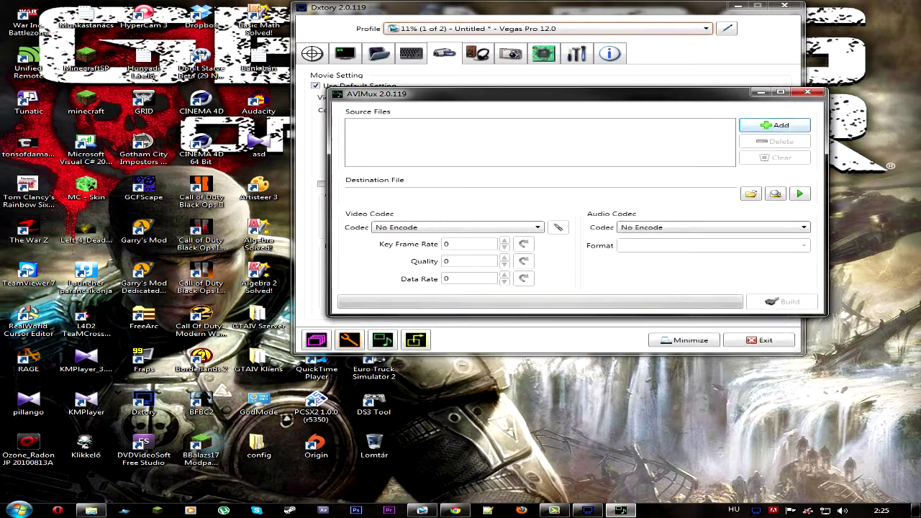
Examine the video and audio codec choices in AVIMux, keep No Encode for both, and close the tool
{"action": "left_click", "coordinate": [475, 228]}
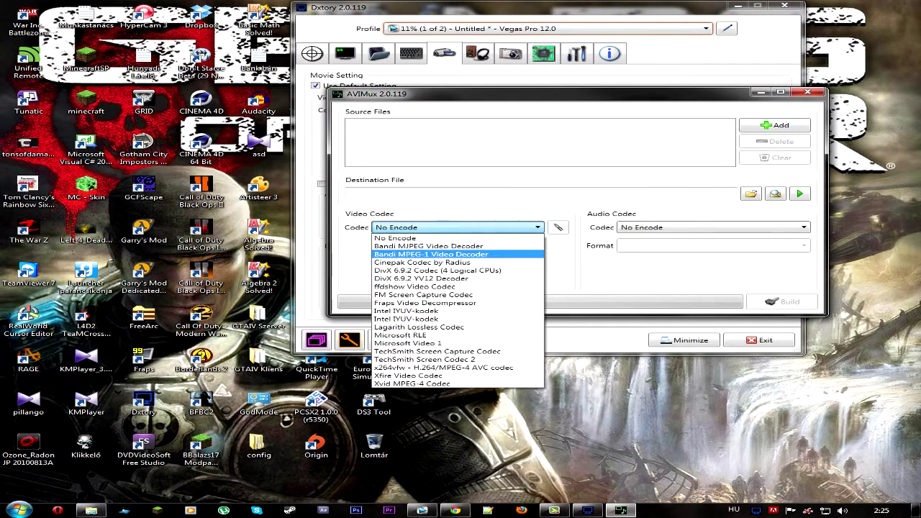
{"action": "left_click", "coordinate": [458, 238]}
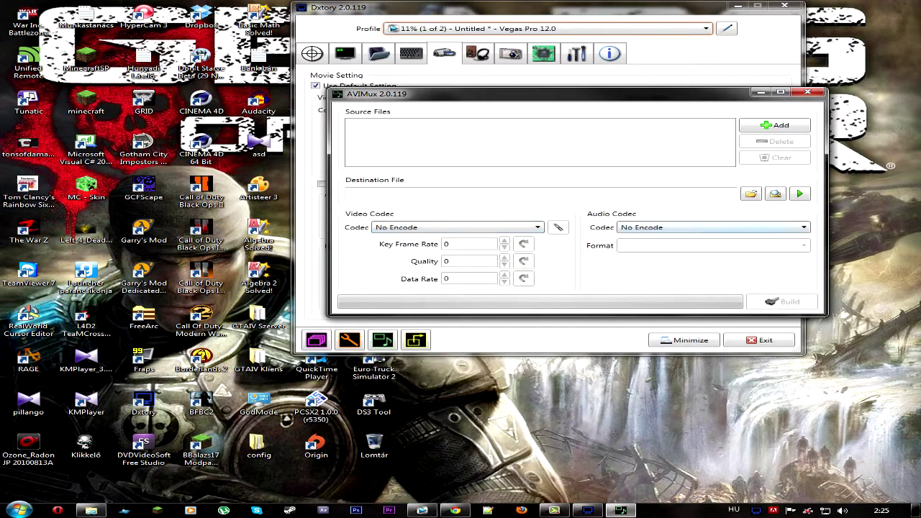
{"action": "left_click", "coordinate": [712, 227]}
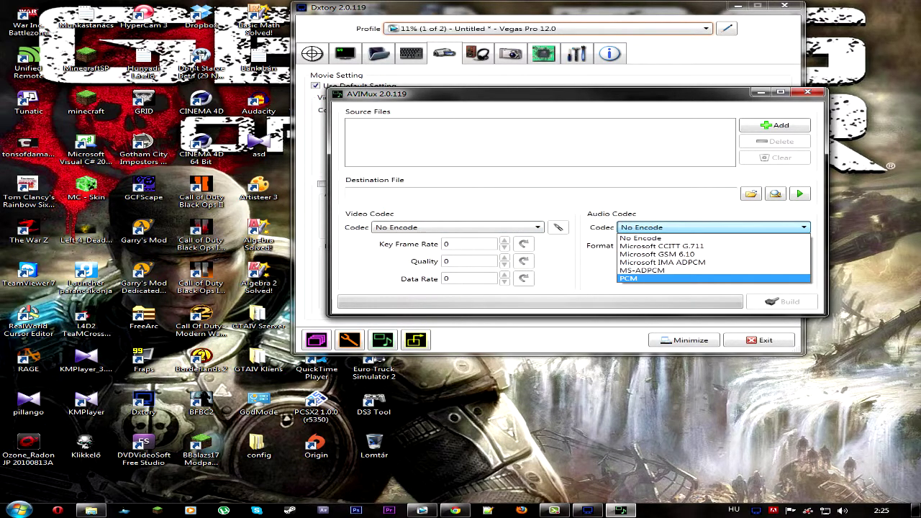
{"action": "left_click", "coordinate": [669, 288]}
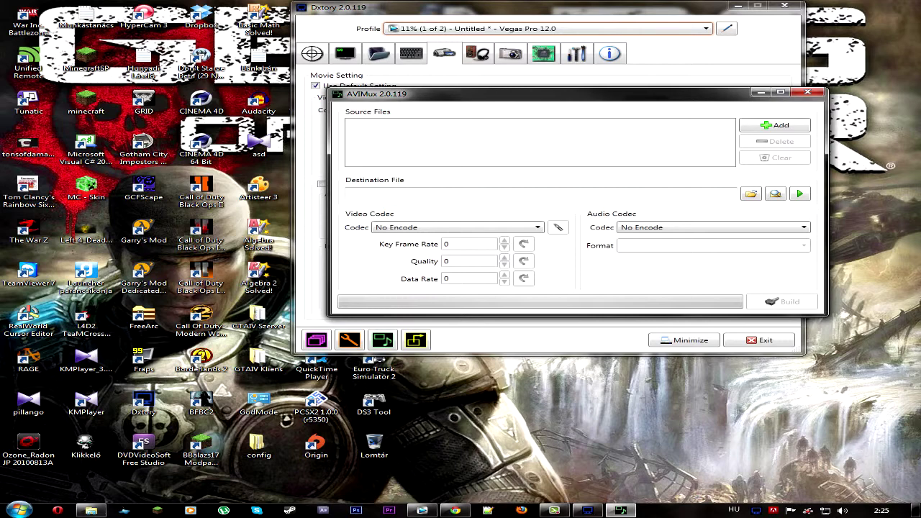
{"action": "left_click", "coordinate": [807, 92]}
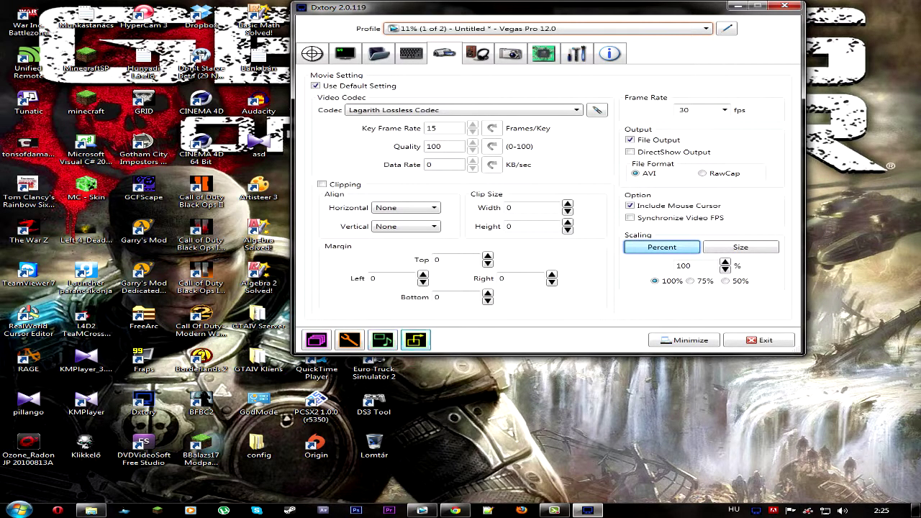
Open the Dxtory Video Setting dialog and look through its four outputs and the resolution presets of Output1
{"action": "left_click", "coordinate": [415, 340]}
{"action": "left_click_drag", "start_coordinate": [432, 158], "coordinate": [583, 115]}
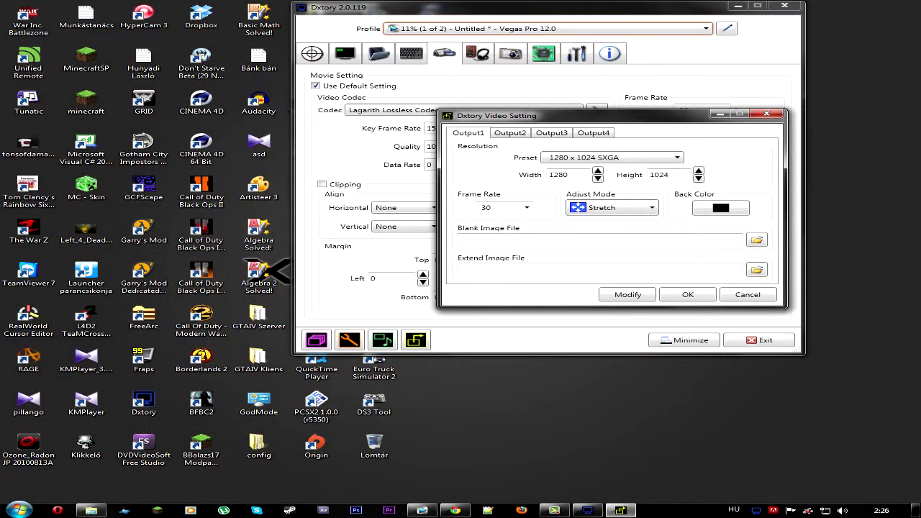
{"action": "left_click", "coordinate": [510, 133]}
{"action": "left_click", "coordinate": [552, 134]}
{"action": "left_click", "coordinate": [594, 133]}
{"action": "key", "text": "ctrl+Tab"}
{"action": "left_click", "coordinate": [612, 158]}
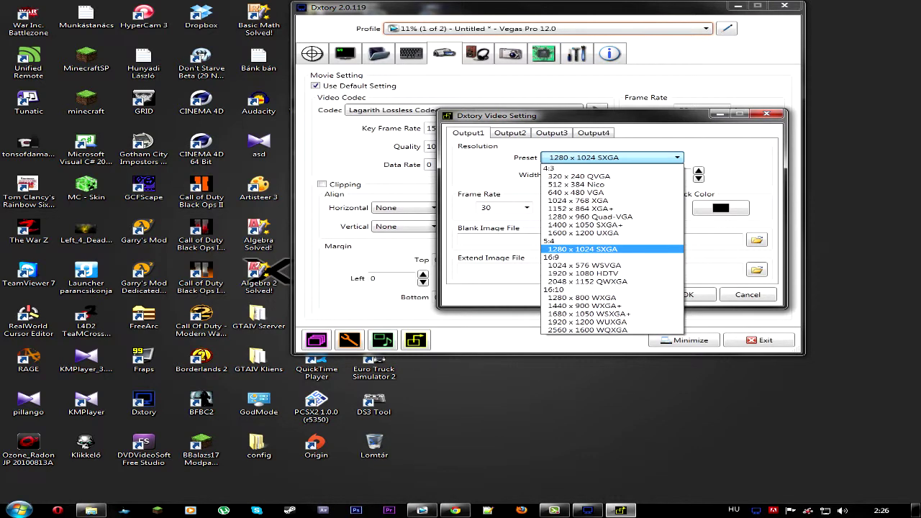
{"action": "key", "text": "Home"}
{"action": "key", "text": "Escape"}
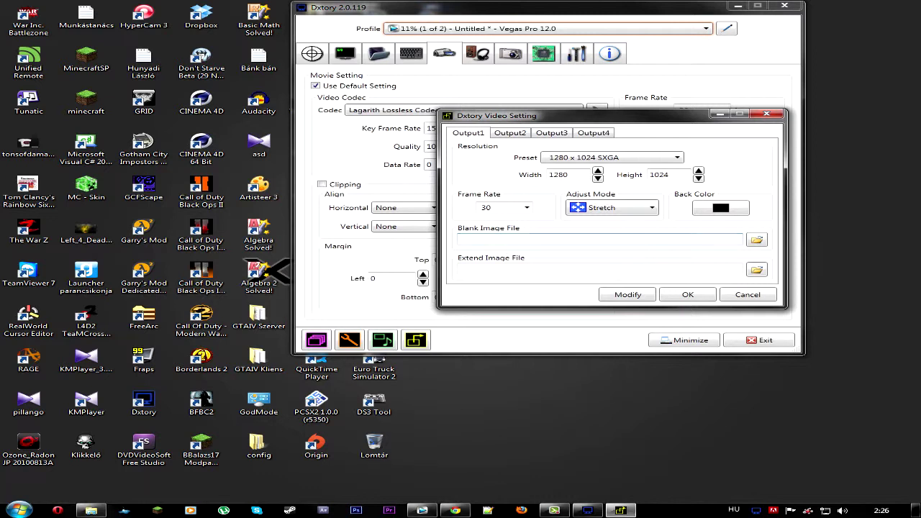
Examine the frame rate and adjust mode choices of Output1 without changing them
{"action": "left_click", "coordinate": [527, 207]}
{"action": "left_click", "coordinate": [528, 208]}
{"action": "left_click", "coordinate": [613, 208]}
{"action": "left_click", "coordinate": [612, 208]}
{"action": "left_click", "coordinate": [613, 208]}
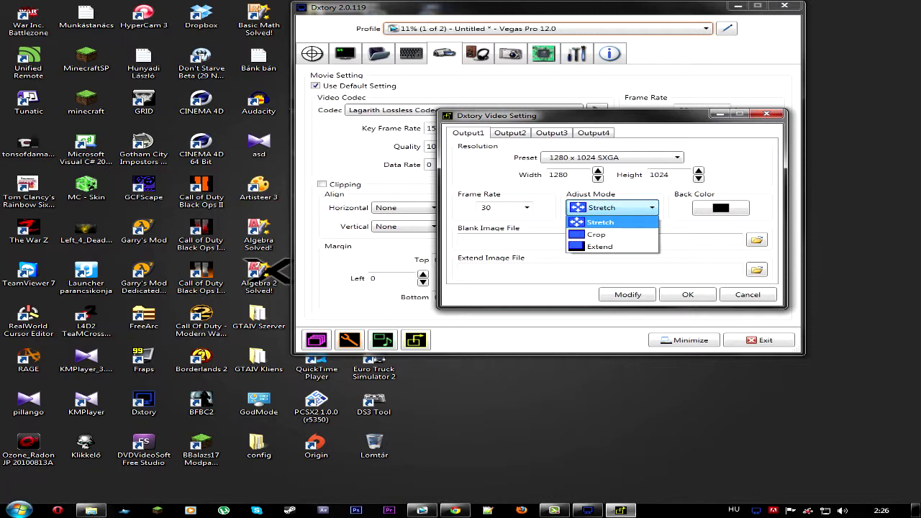
{"action": "left_click", "coordinate": [613, 208]}
{"action": "left_click", "coordinate": [613, 207]}
{"action": "key", "text": "Escape"}
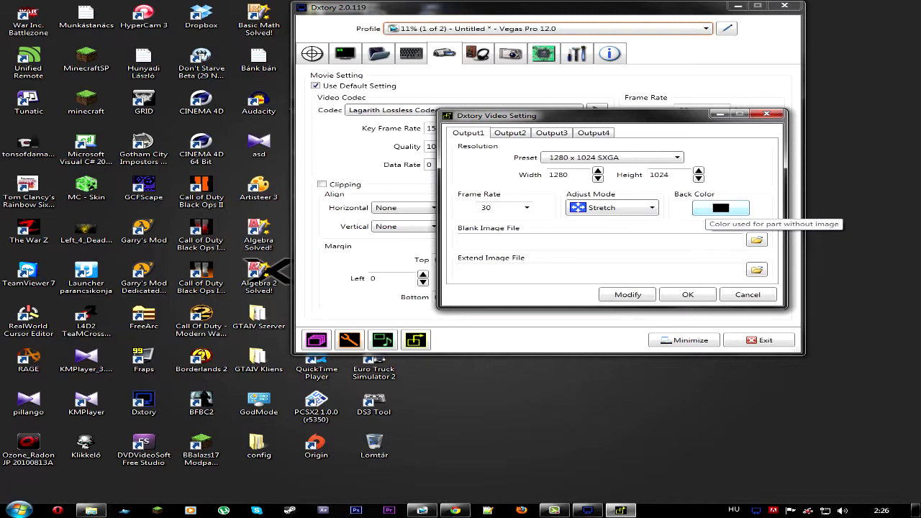
Try the Extend adjust mode for Output1 and check the Back Color picker, cancelling the colour choice
{"action": "left_click", "coordinate": [613, 207]}
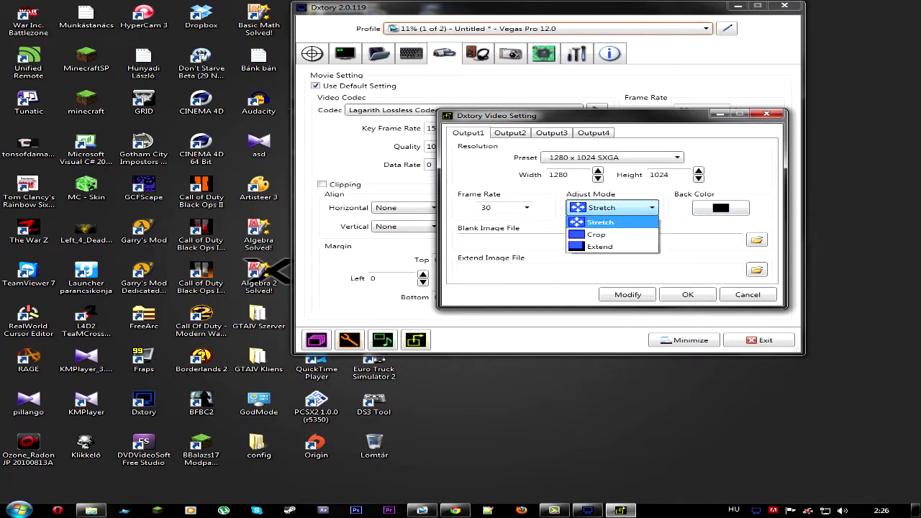
{"action": "key", "text": "Down"}
{"action": "key", "text": "Down"}
{"action": "key", "text": "Return"}
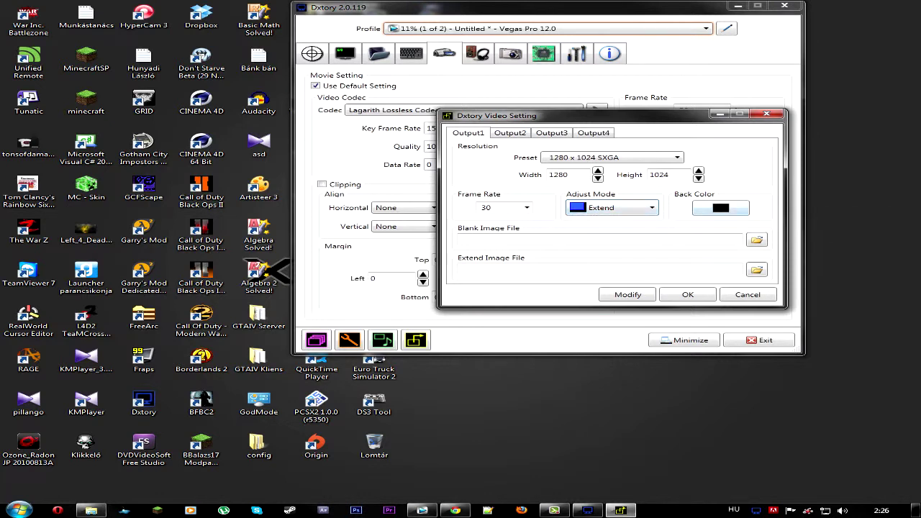
{"action": "left_click", "coordinate": [720, 207]}
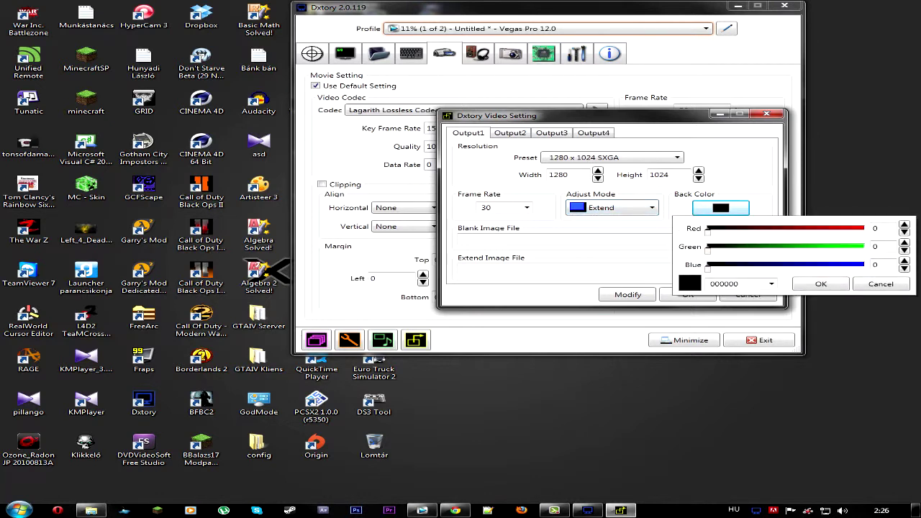
{"action": "left_click", "coordinate": [880, 284]}
Set the Output1 adjust mode back to Stretch and cancel the Dxtory Video Setting dialog
{"action": "left_click", "coordinate": [612, 208]}
{"action": "left_click", "coordinate": [602, 221]}
{"action": "left_click", "coordinate": [748, 294]}
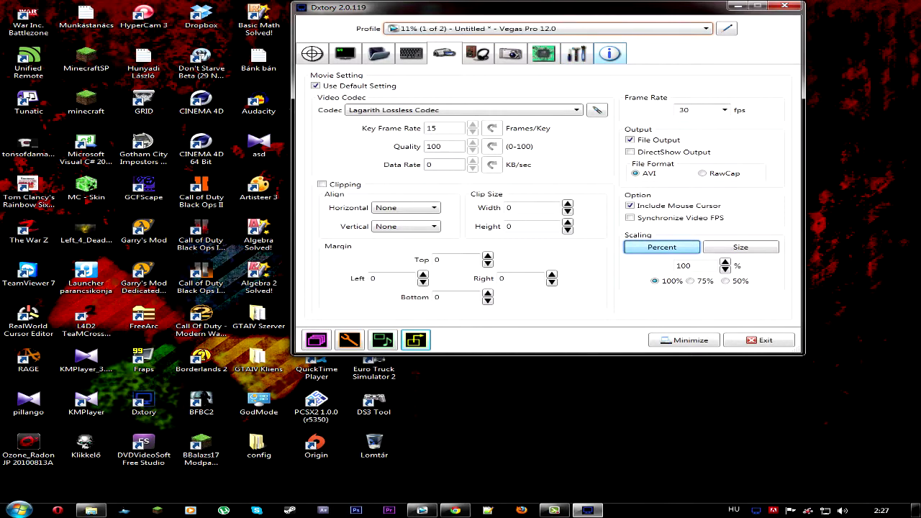
Rename the "11% (1 of 2) - Untitled * - Vegas Pro 12.0" profile as "Sony Vegas Pro 12" and confirm the profile edits
{"action": "left_click", "coordinate": [727, 29]}
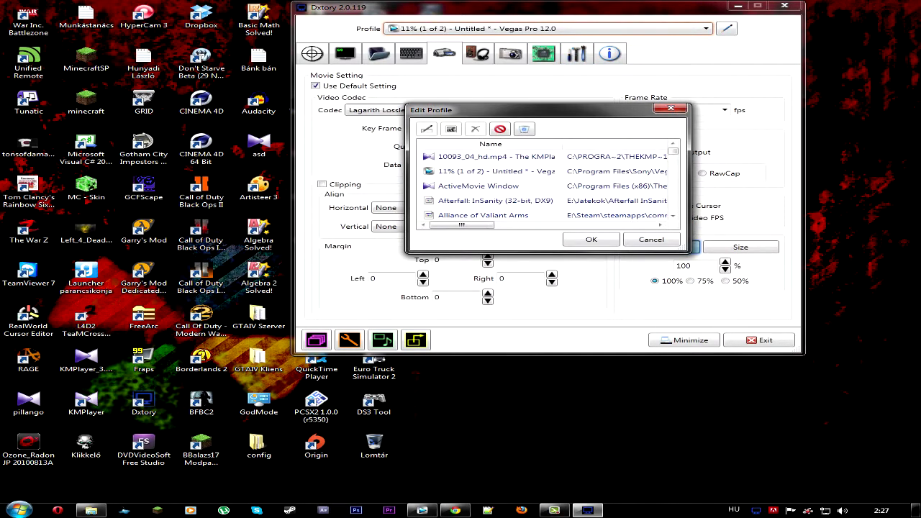
{"action": "left_click", "coordinate": [496, 156]}
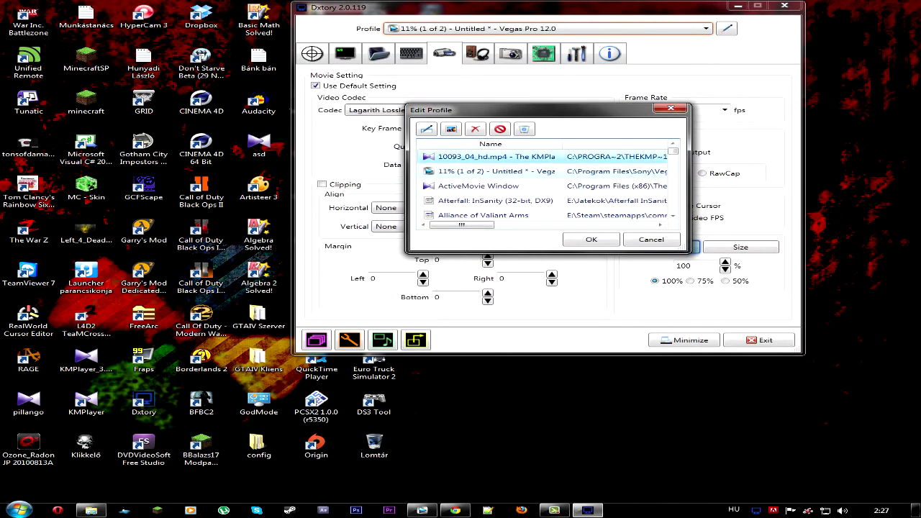
{"action": "left_click", "coordinate": [497, 171]}
{"action": "left_click", "coordinate": [496, 171]}
{"action": "type", "text": "S"}
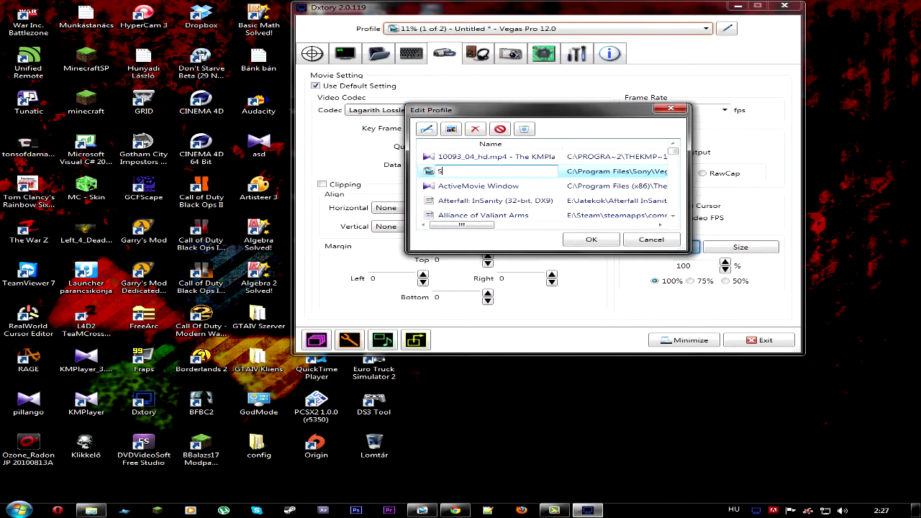
{"action": "type", "text": "ony Vegas Pro 12"}
{"action": "key", "text": "Return"}
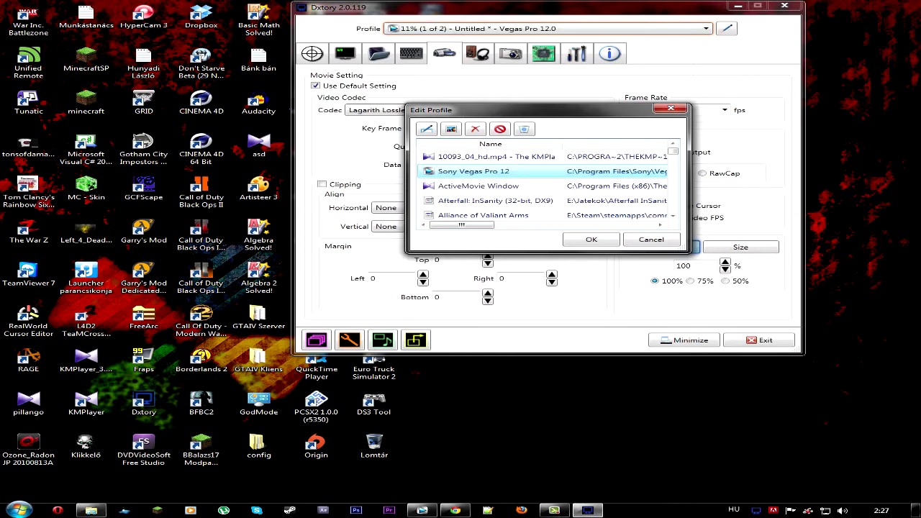
{"action": "left_click", "coordinate": [478, 186]}
{"action": "left_click", "coordinate": [479, 171]}
{"action": "mouse_move", "coordinate": [673, 151]}
{"action": "left_mouse_down"}
{"action": "mouse_move", "coordinate": [673, 186]}
{"action": "mouse_move", "coordinate": [673, 151]}
{"action": "left_mouse_up"}
{"action": "left_click", "coordinate": [590, 240]}
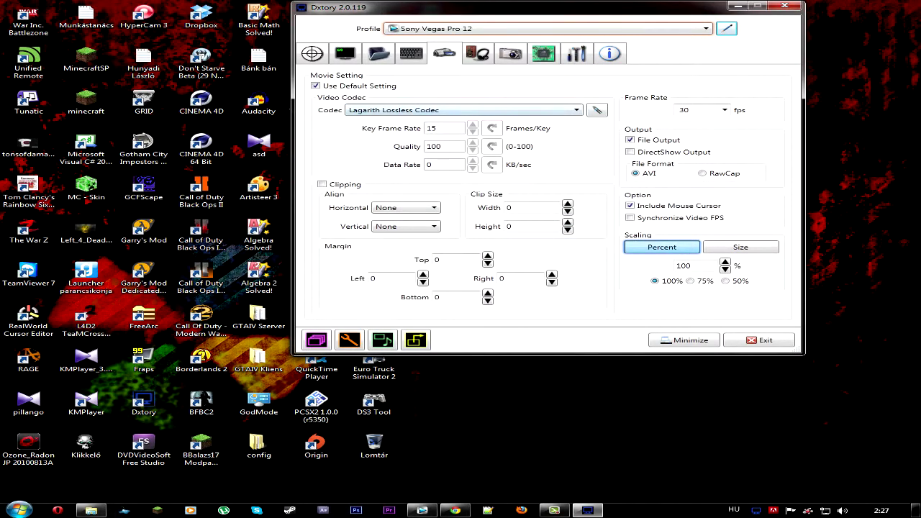
Look over the target and audio settings and return to the movie settings
{"action": "left_click", "coordinate": [312, 54]}
{"action": "left_click", "coordinate": [477, 54]}
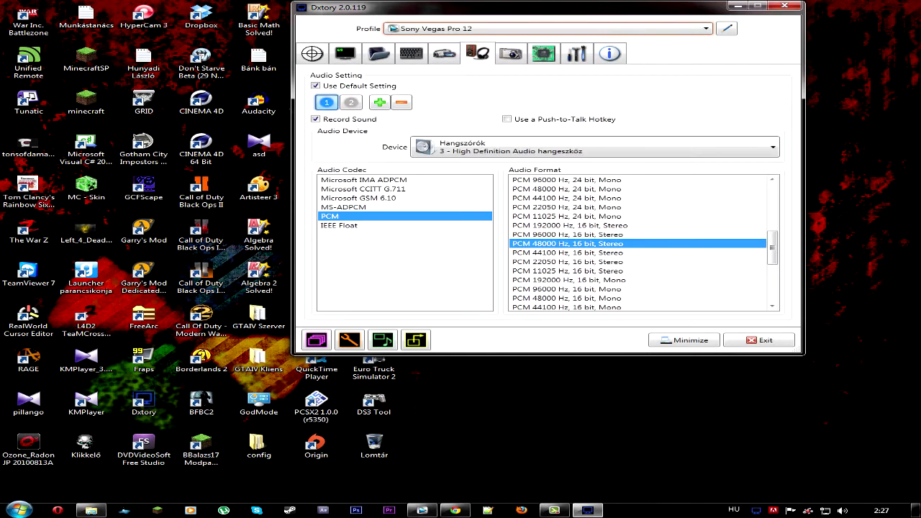
{"action": "left_click", "coordinate": [444, 54]}
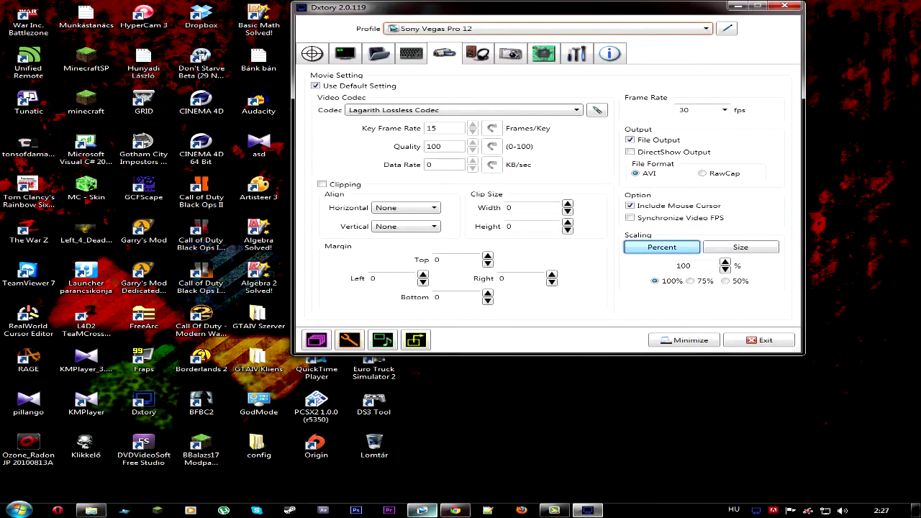
Switch to Chrome to view the Lagarith Lossless Video Codec page, check the screen recorder, and return to Dxtory
{"action": "left_click", "coordinate": [455, 510]}
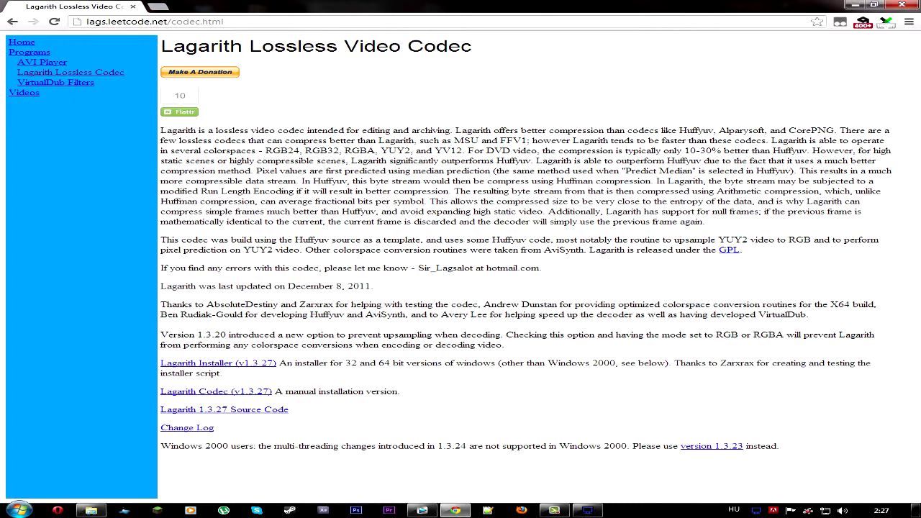
{"action": "left_click", "coordinate": [555, 510]}
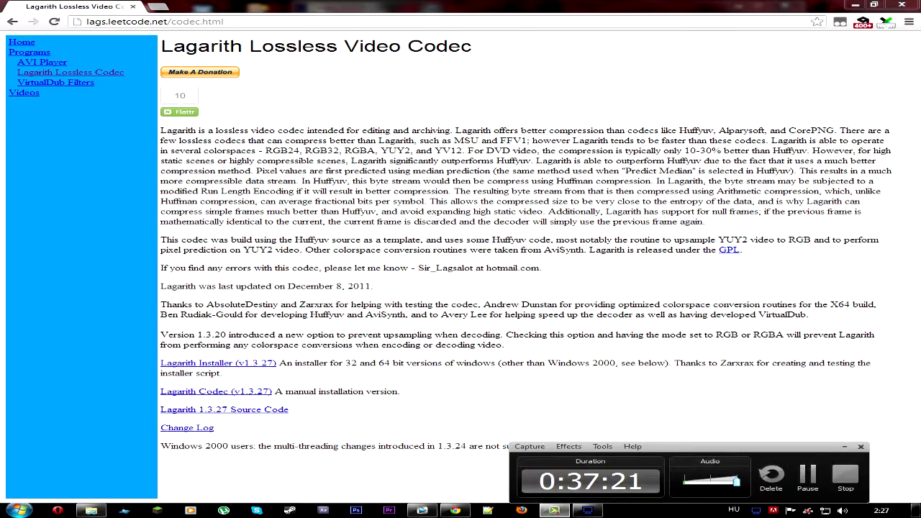
{"action": "left_click", "coordinate": [588, 510]}
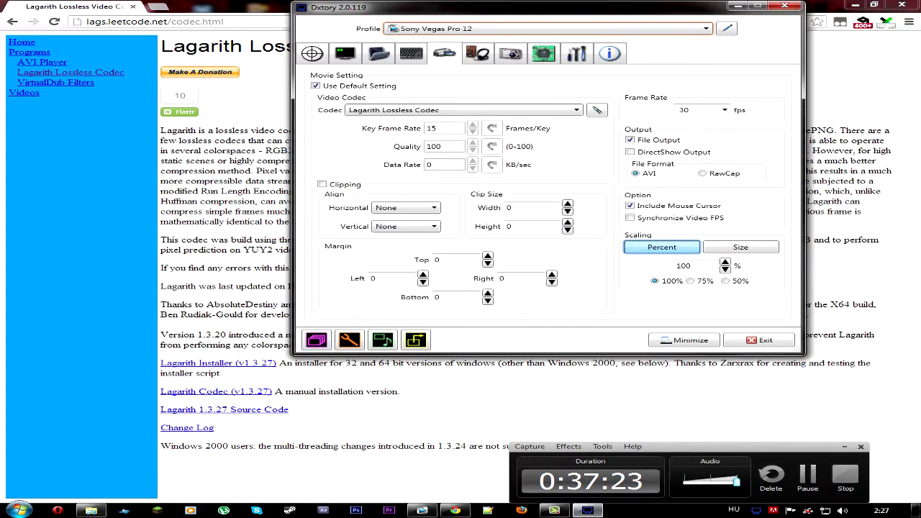
Try the Dxtory Video Codec and check its YUV410(4x4) format options, and set the codec back to Lagarith Lossless Codec
{"action": "left_click", "coordinate": [504, 110]}
{"action": "left_click", "coordinate": [403, 121]}
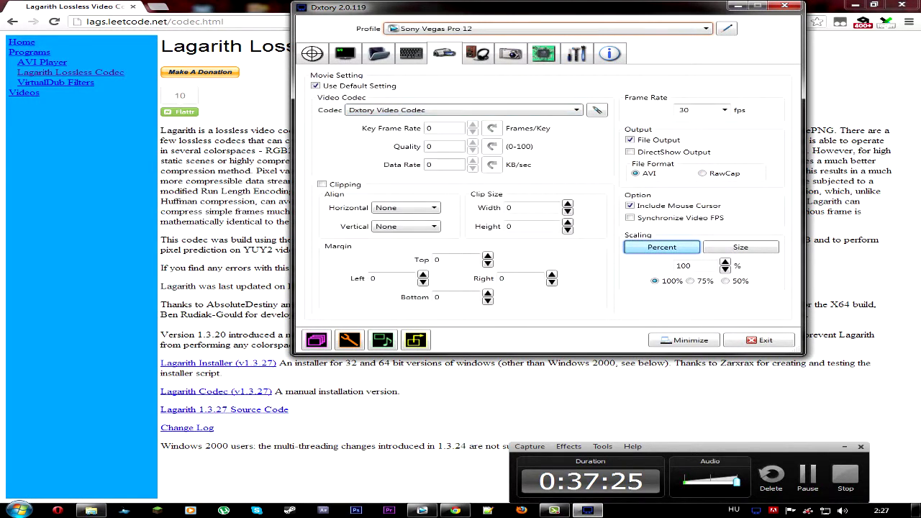
{"action": "left_click", "coordinate": [596, 109]}
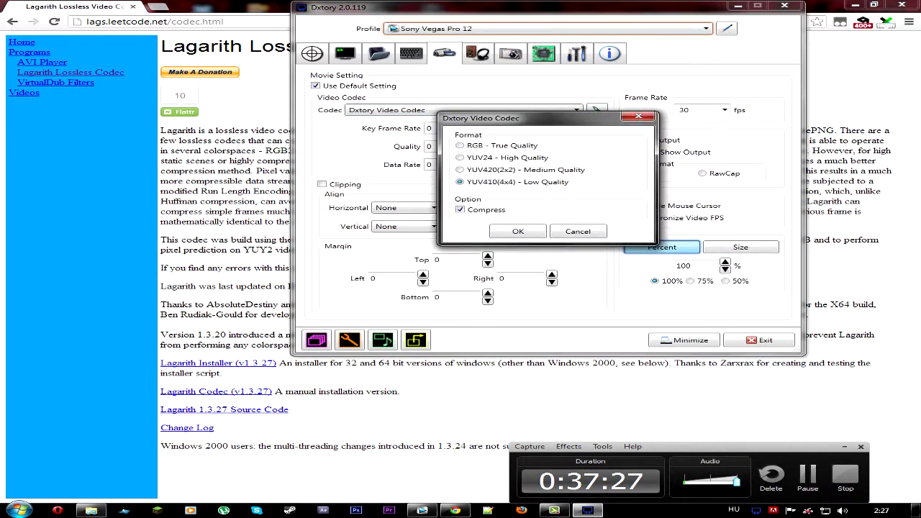
{"action": "left_click", "coordinate": [518, 231]}
{"action": "left_click", "coordinate": [844, 447]}
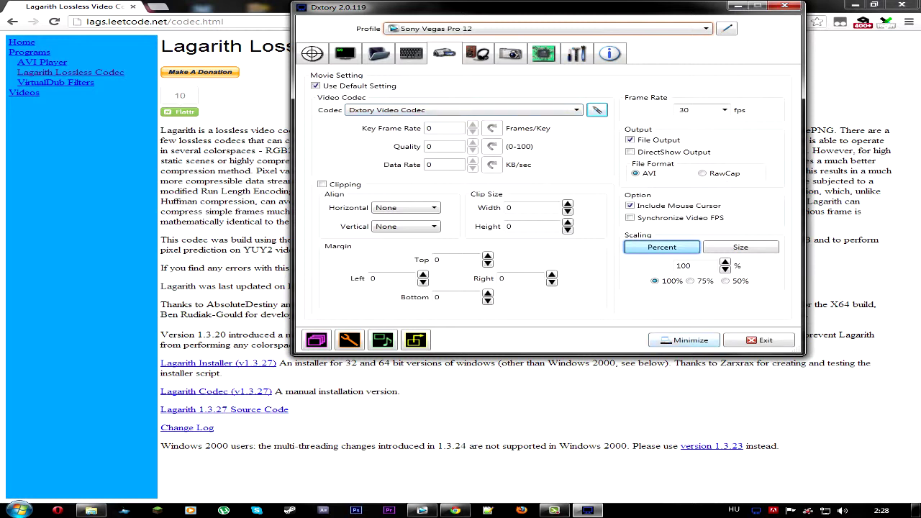
{"action": "left_click", "coordinate": [554, 110]}
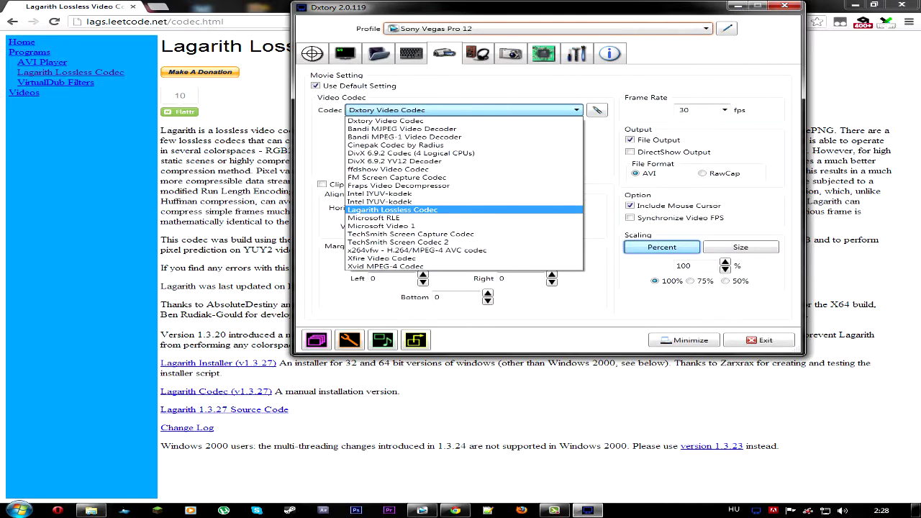
{"action": "left_click", "coordinate": [392, 210]}
Minimize Dxtory and clear the browser window with the Lagarith page off the desktop
{"action": "left_click", "coordinate": [737, 6]}
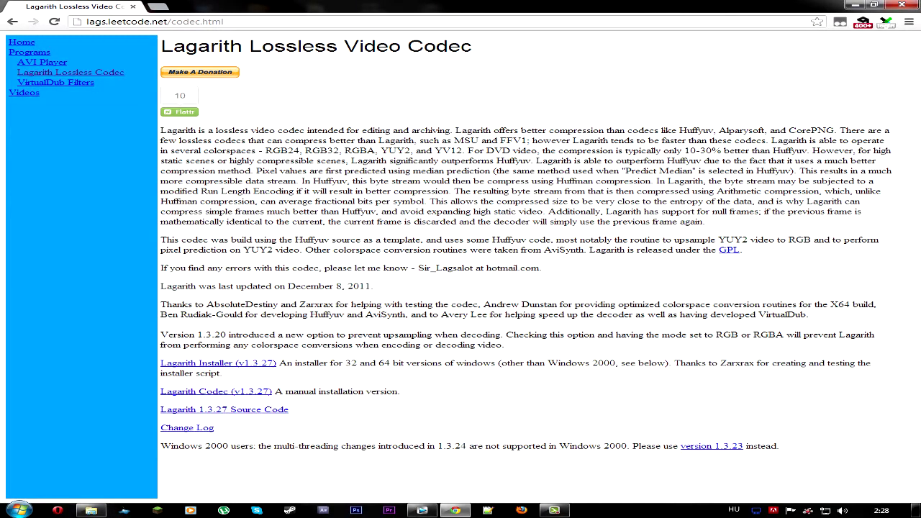
{"action": "left_click", "coordinate": [874, 5]}
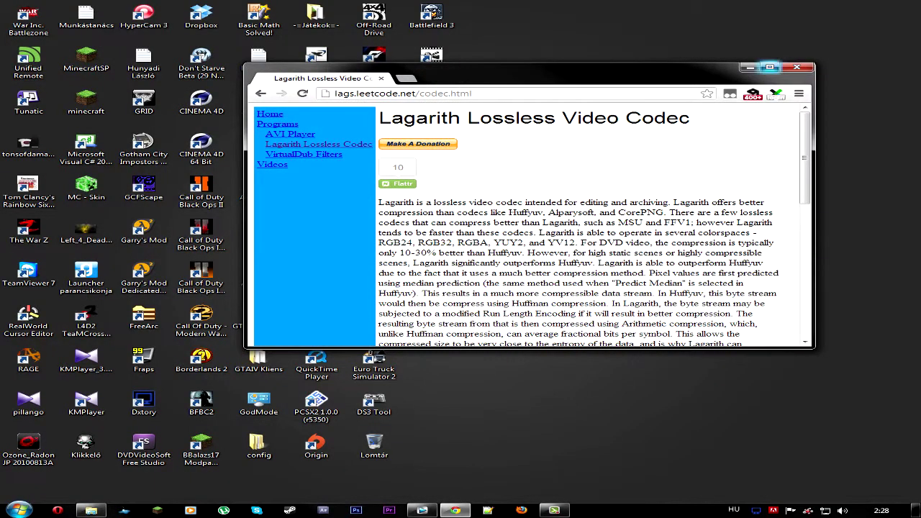
{"action": "left_click", "coordinate": [770, 66]}
{"action": "key", "text": "super+d"}
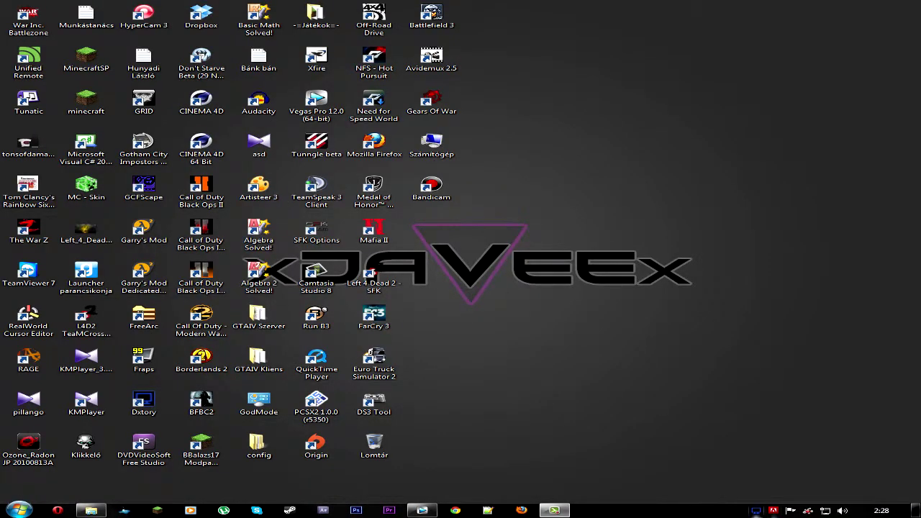
Restore Dxtory from the tray, narrow its window, and move it clear of the desktop icons
{"action": "double_click", "coordinate": [755, 510]}
{"action": "left_click_drag", "start_coordinate": [547, 7], "coordinate": [602, 85]}
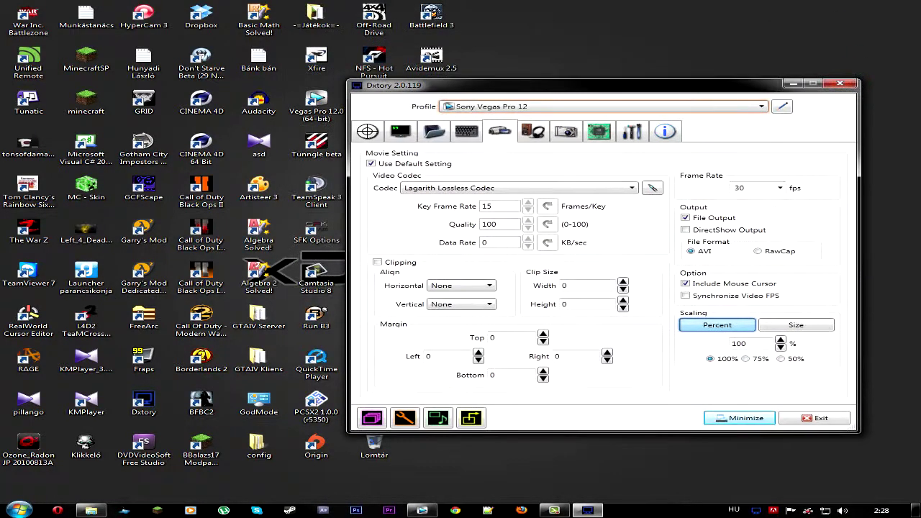
{"action": "left_click_drag", "start_coordinate": [859, 288], "coordinate": [772, 287]}
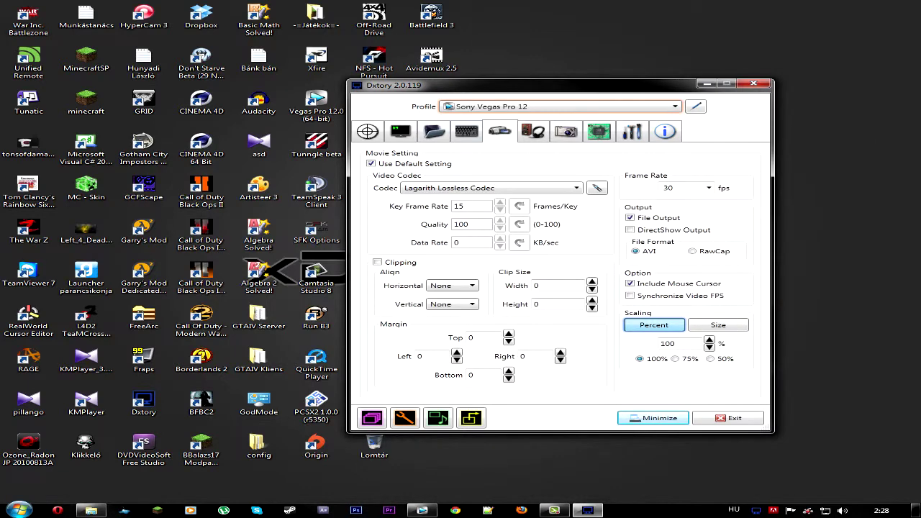
{"action": "left_click_drag", "start_coordinate": [561, 85], "coordinate": [706, 154]}
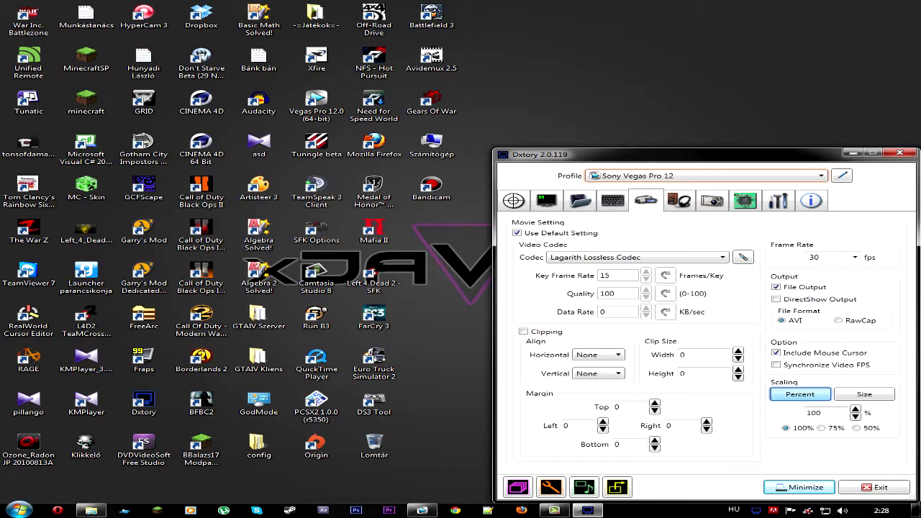